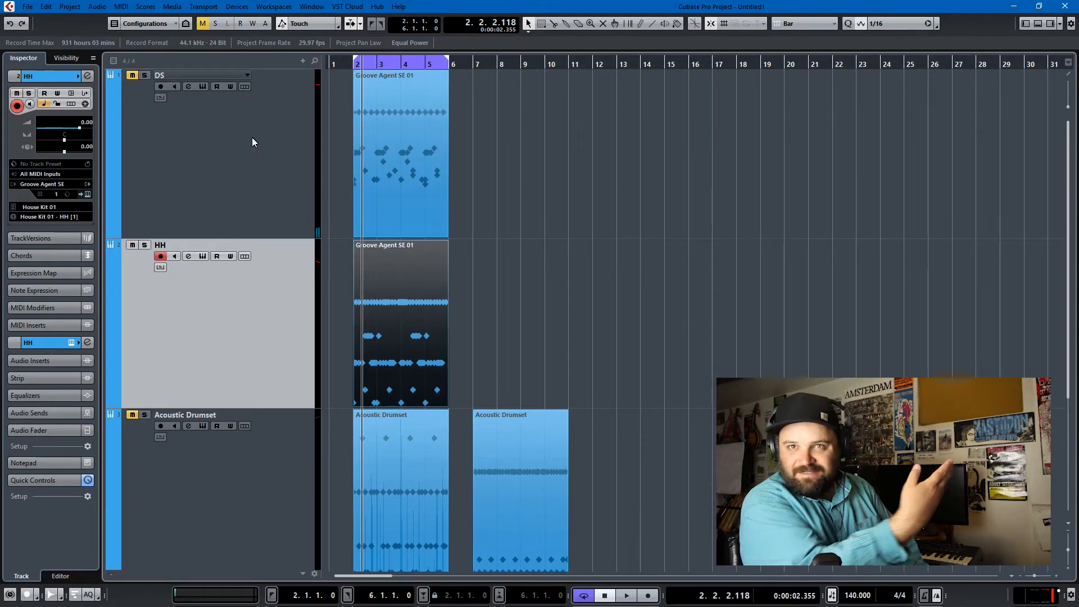
Step: Play the looped HH pattern on its own and mute the HH track
key(m)
key(space)
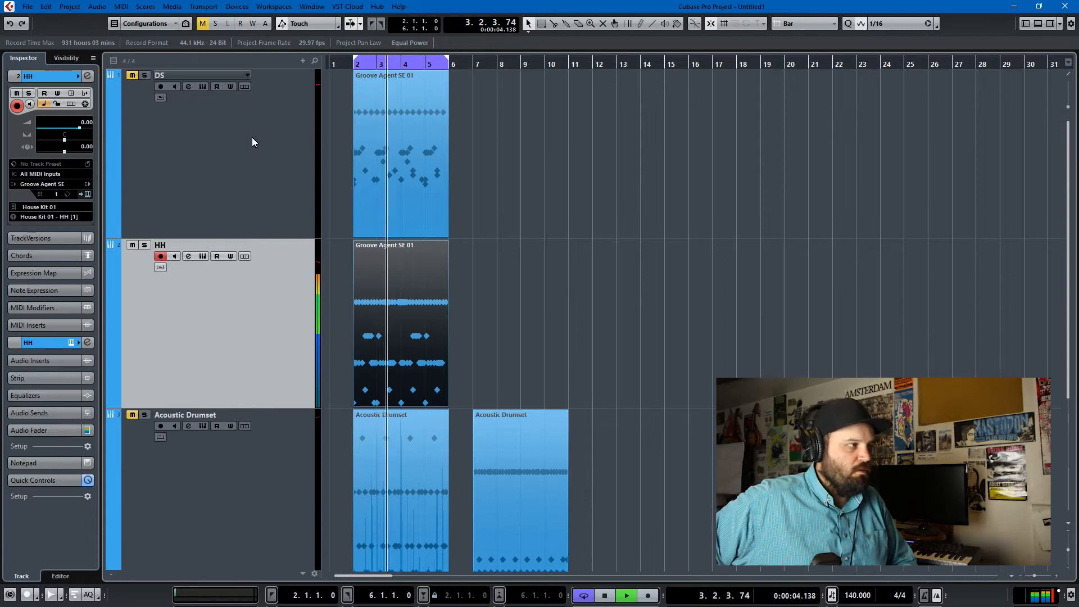
key(space)
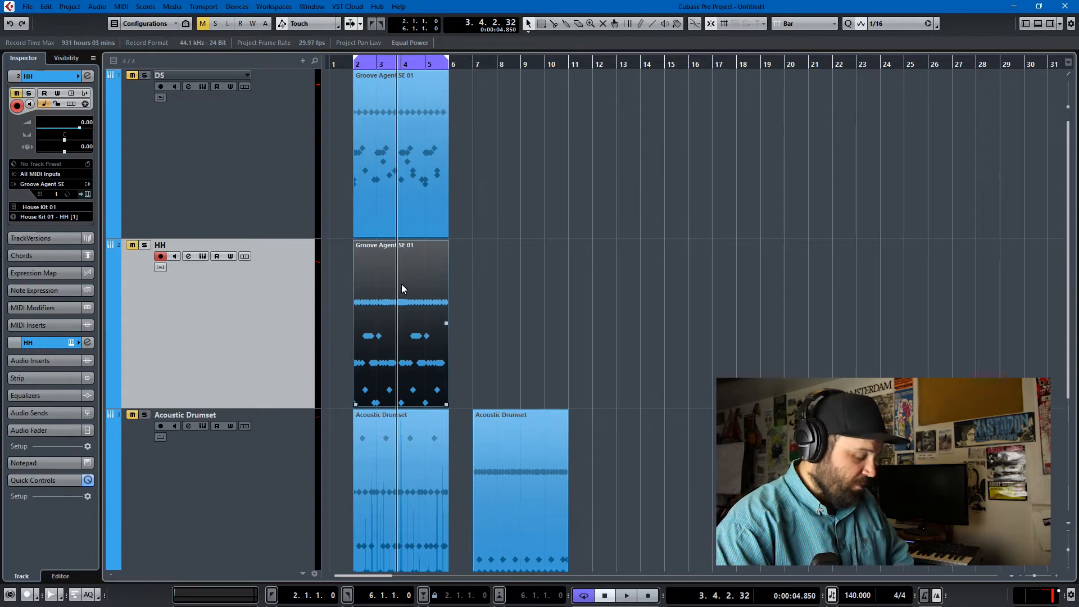
Step: Select and unmute the Acoustic Drumset track and play its looped pattern at bar 2
key(Down)
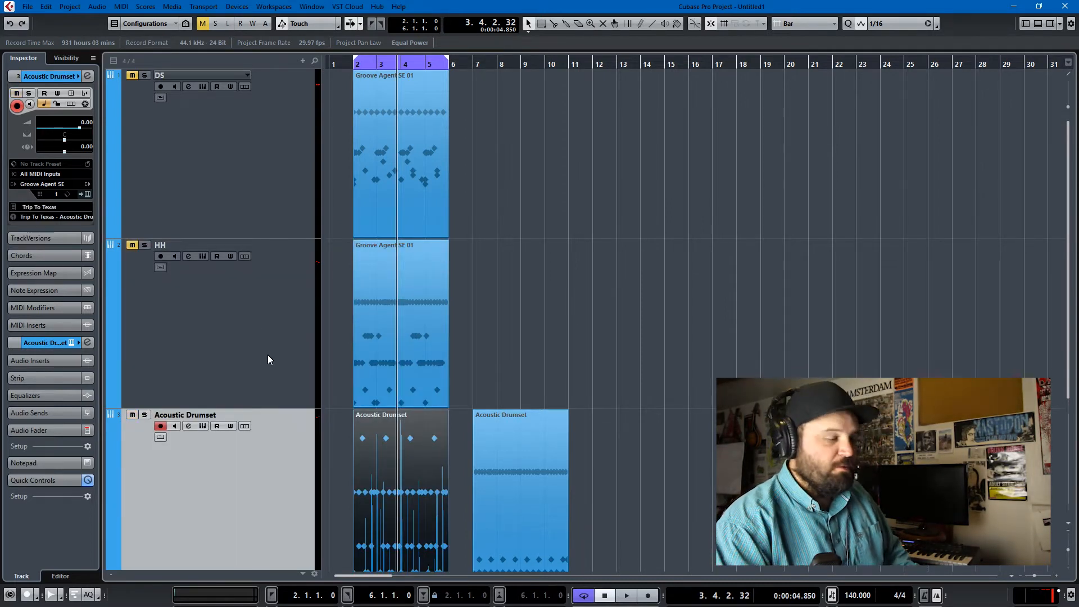
key(space)
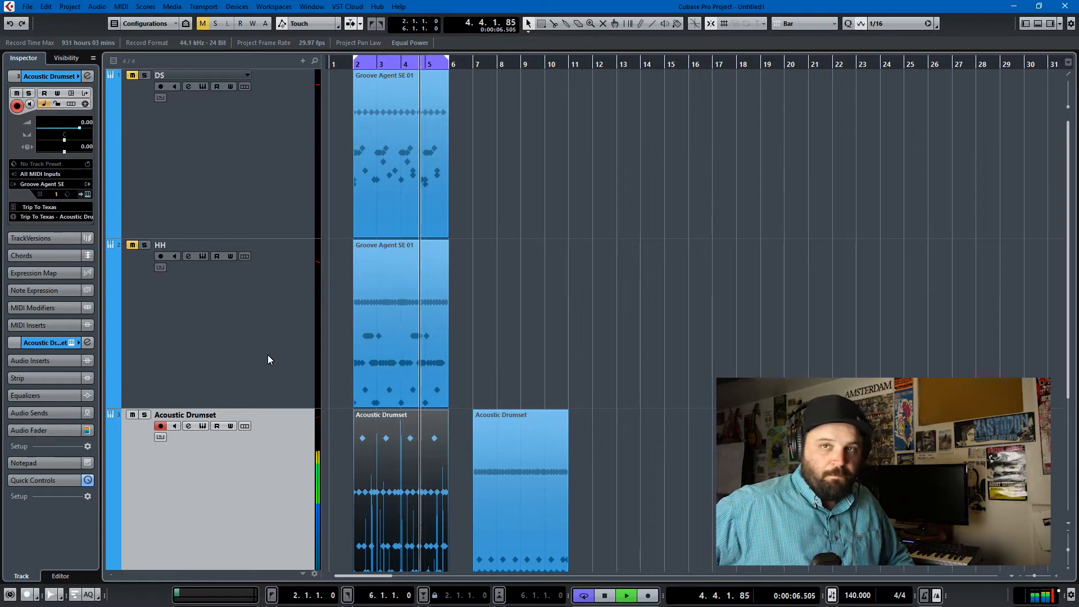
key(space)
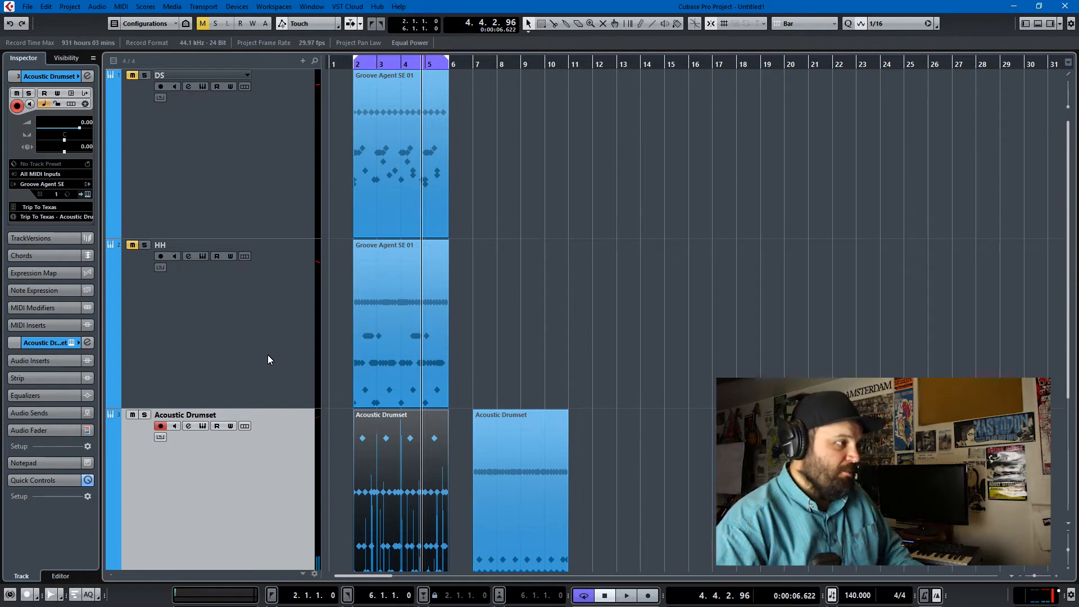
Step: Move the Acoustic Drumset clip to bar 13 on the HH track and play the HH clip from the Acoustic Drumset track instead
drag(436, 450, 636, 331)
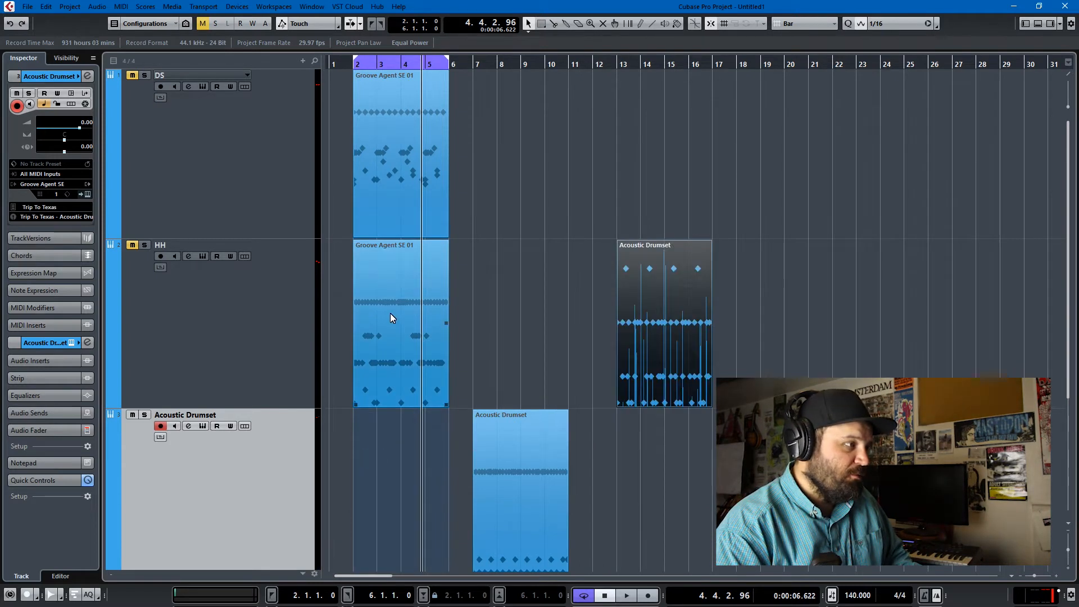
drag(390, 312, 385, 421)
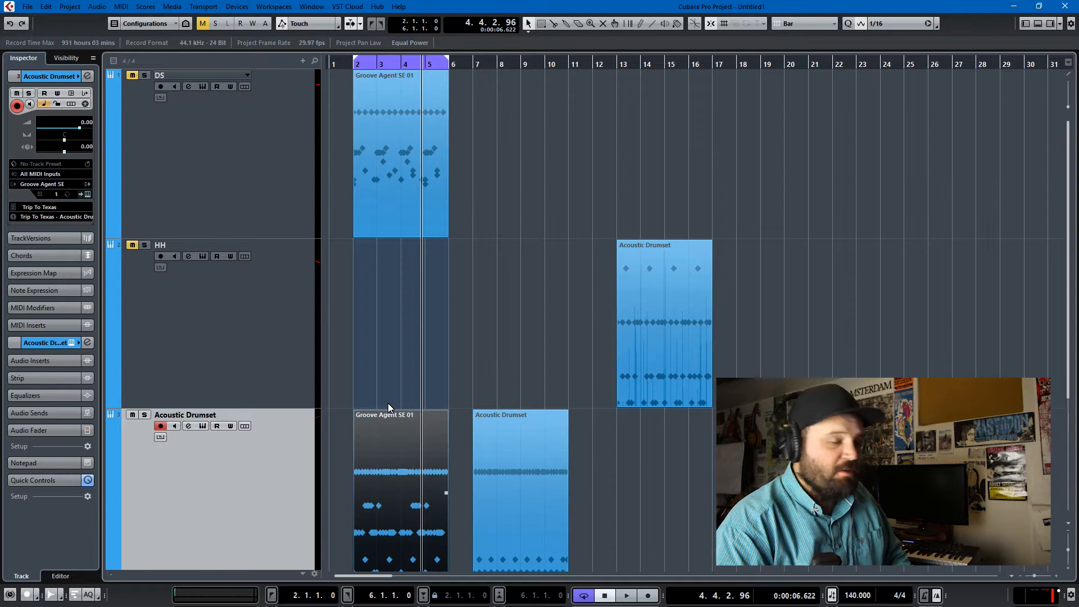
key(space)
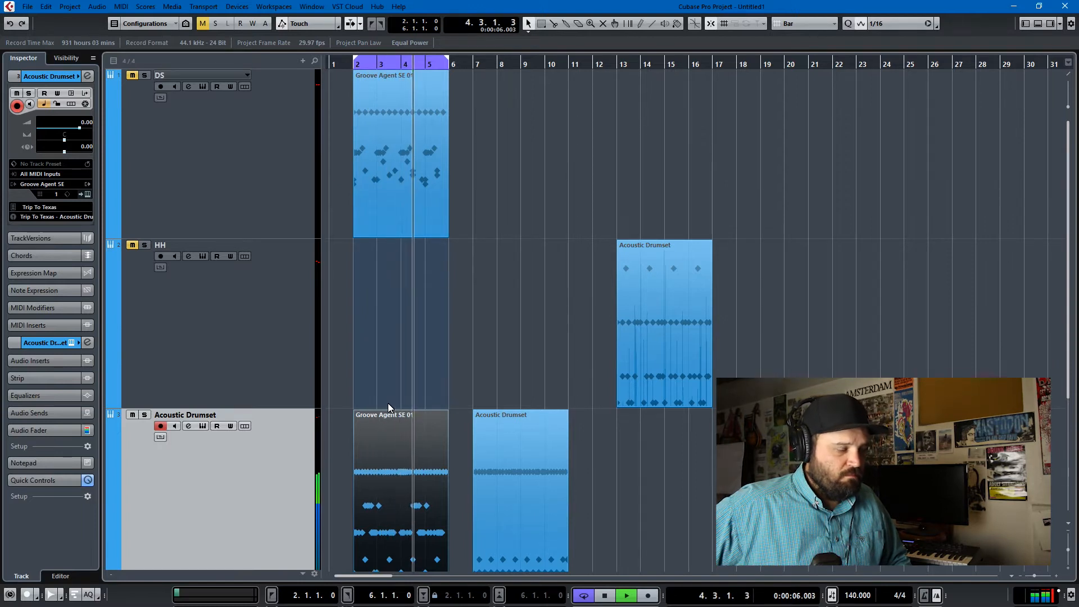
key(space)
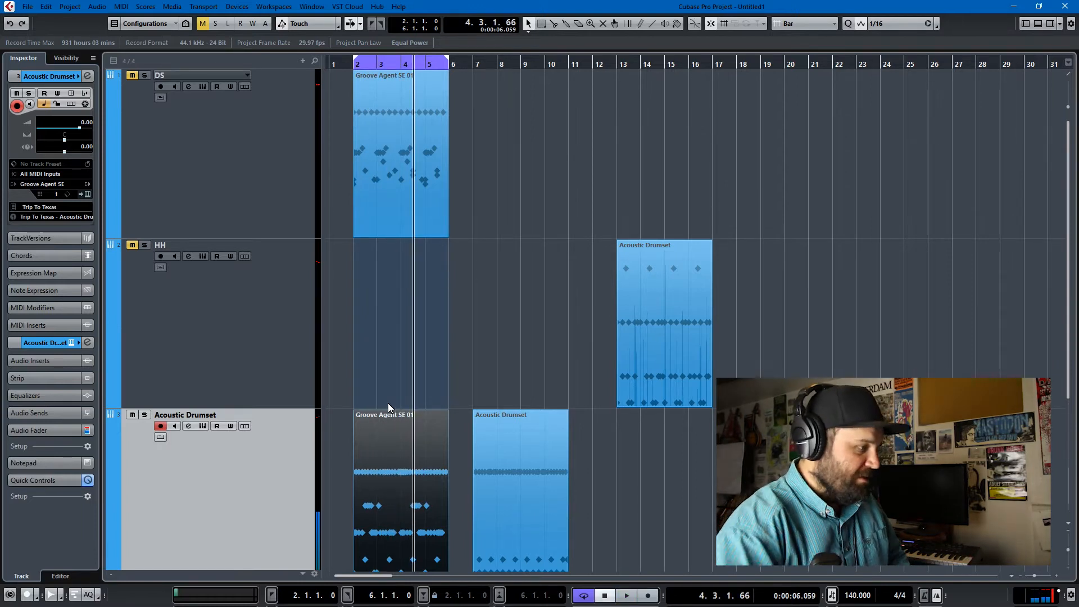
Step: Return the Groove Agent clip to the HH track and the drumset clip to the Acoustic Drumset track at bar 2
drag(404, 477, 403, 307)
drag(659, 325, 410, 518)
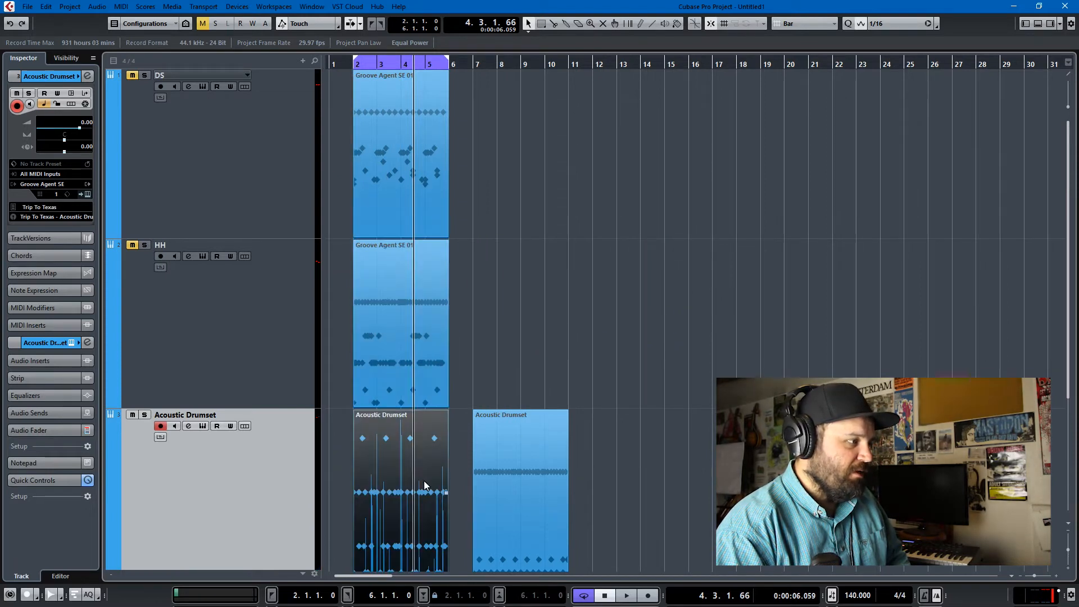
Step: Set the loop range to the second Acoustic Drumset clip, bars 7 to 11, and delete that clip
click(507, 424)
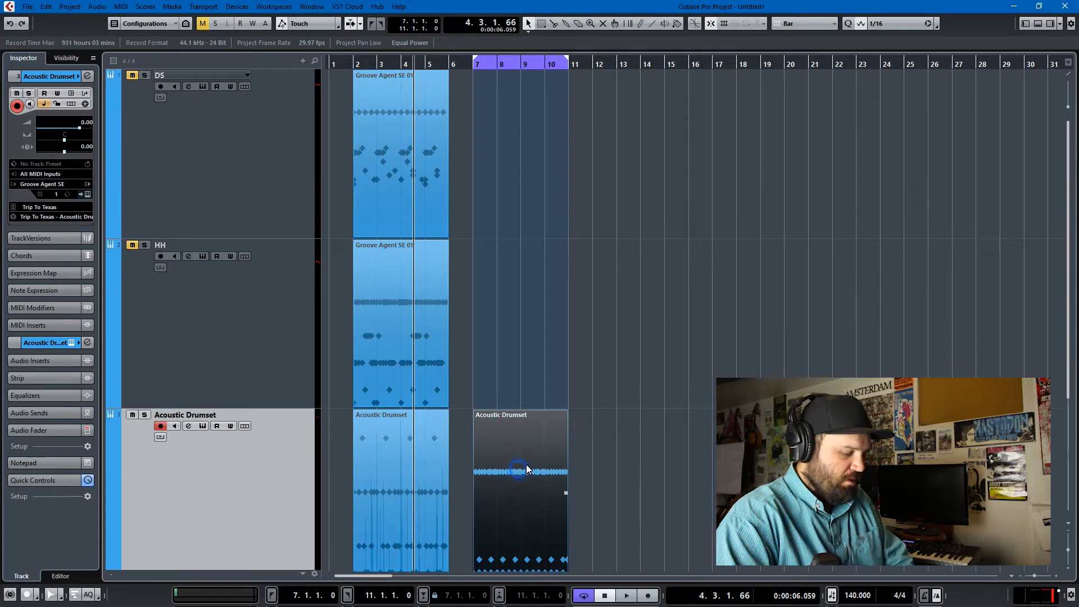
key(Delete)
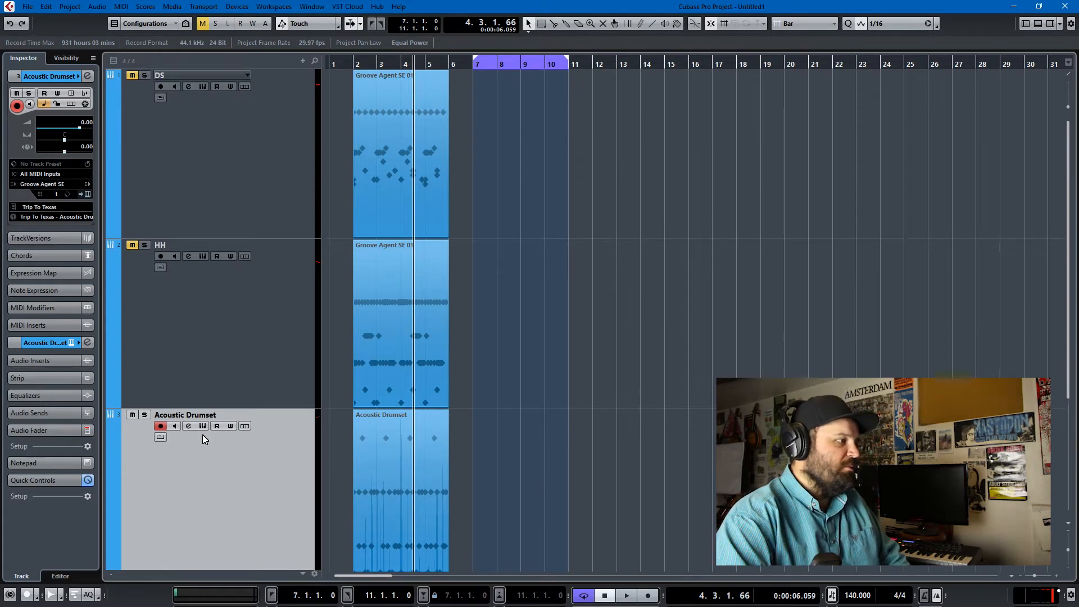
Step: Shrink the DS and HH tracks to minimum height and make the Acoustic Drumset track taller
click(212, 471)
click(271, 279)
click(235, 502)
key(ctrl+Down)
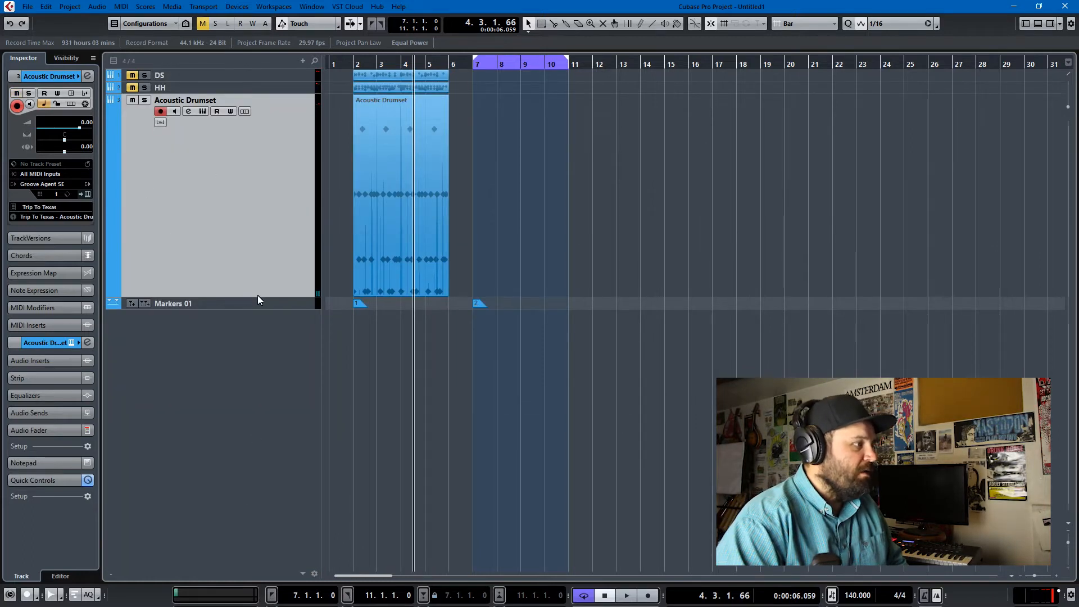
drag(257, 300, 257, 333)
click(233, 183)
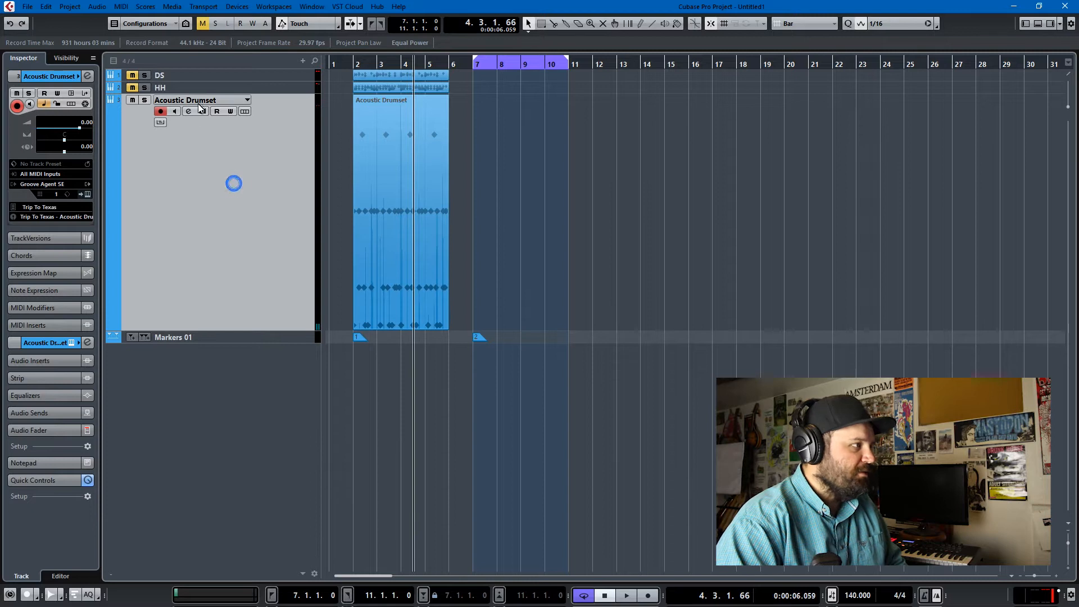
Step: Open the Acoustic Drumset track's Groove Agent SE instrument and place its window clear of the existing clip
click(201, 110)
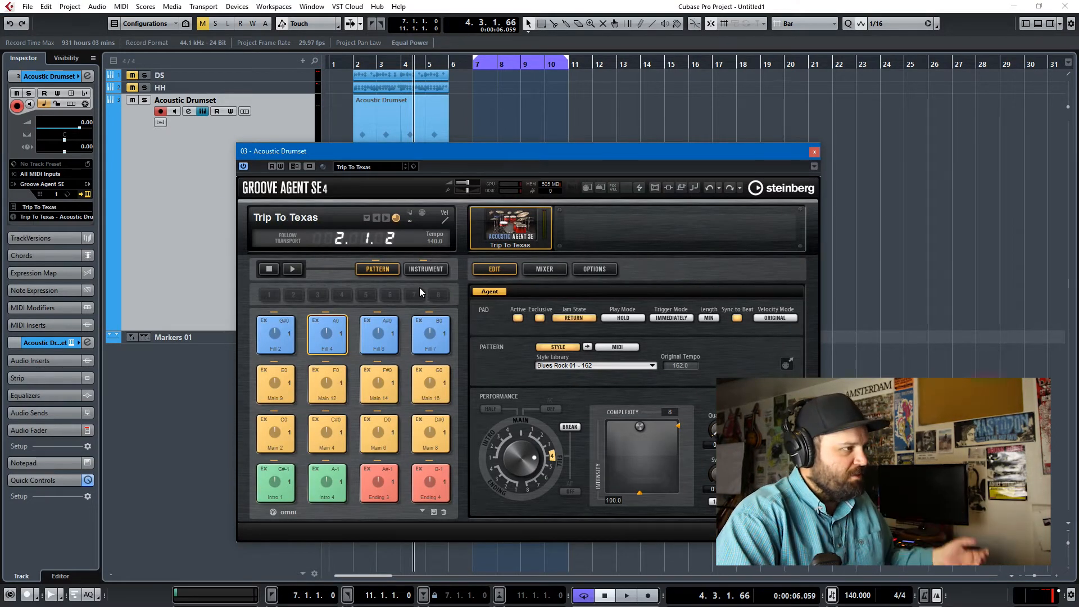
drag(489, 150, 599, 299)
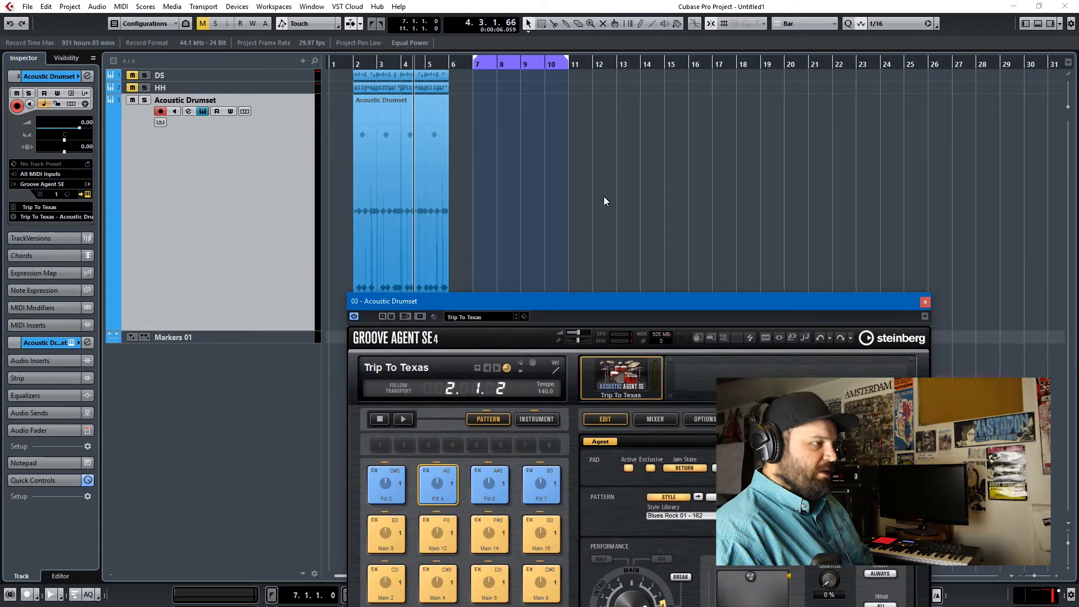
drag(528, 297, 698, 193)
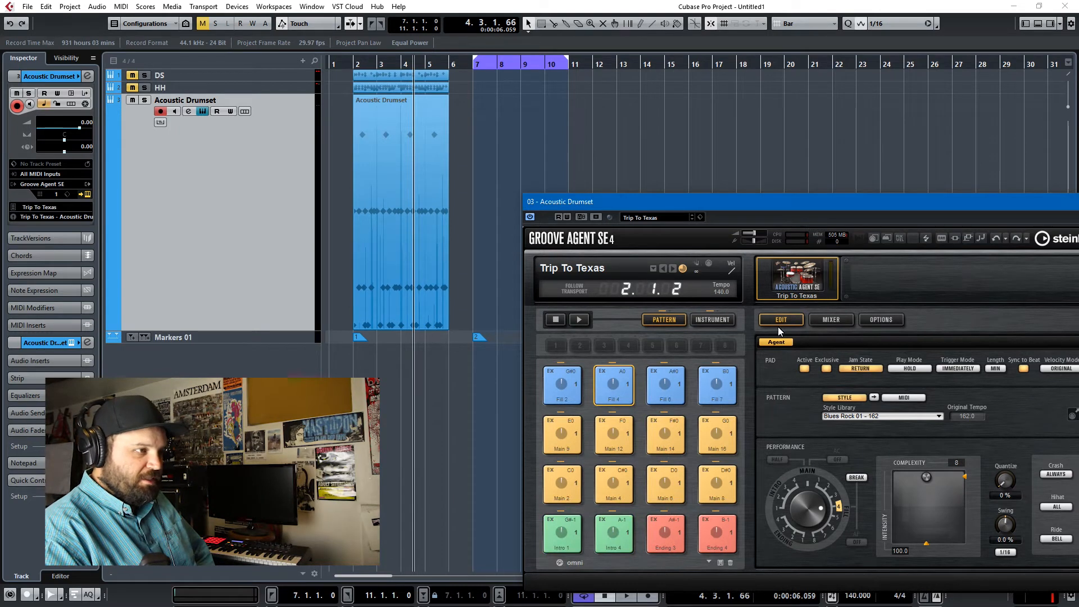
drag(810, 214, 823, 79)
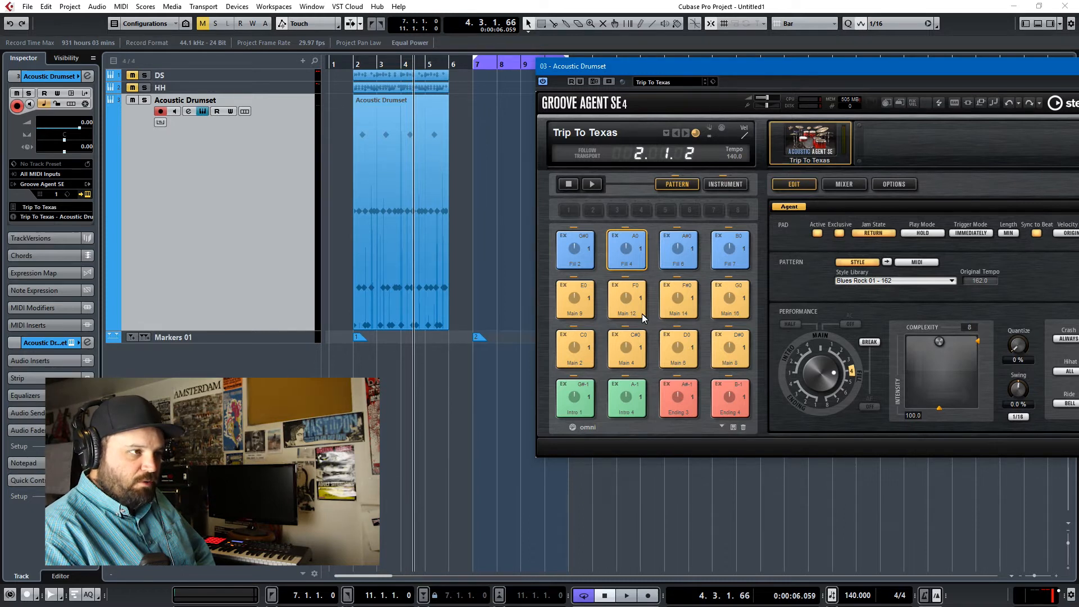
Step: Audition the Main 9 pad, switch its style to Fusion Rock 01 - 109, and play it again
click(574, 303)
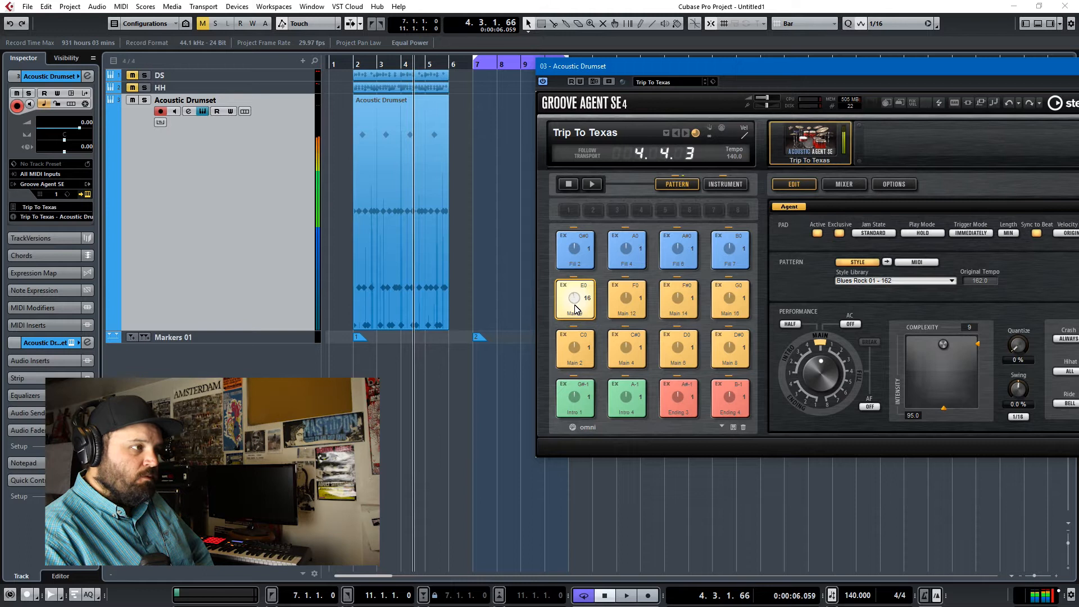
click(950, 282)
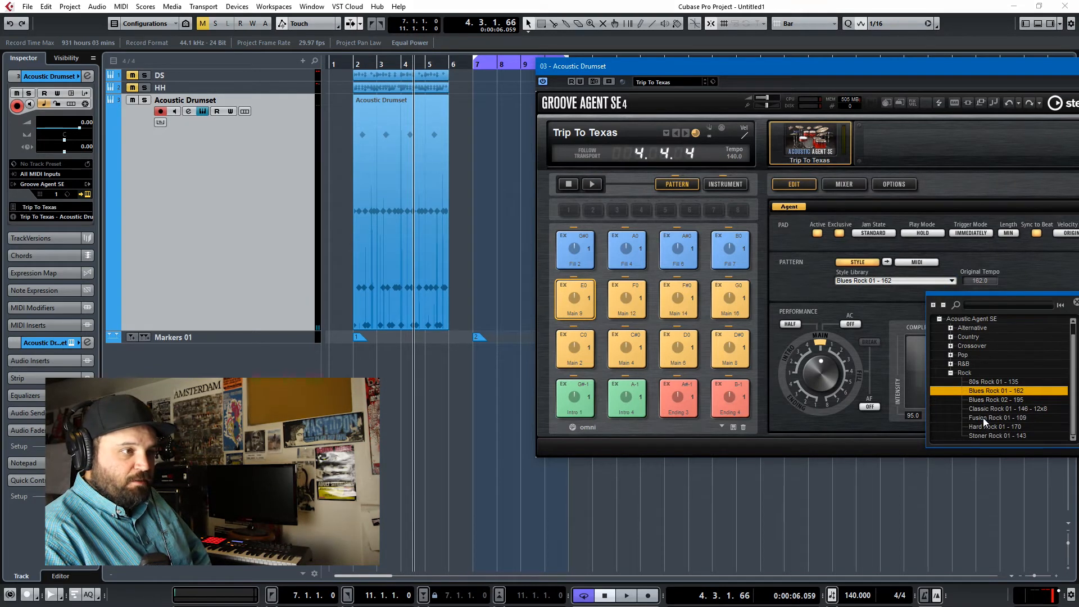
click(982, 418)
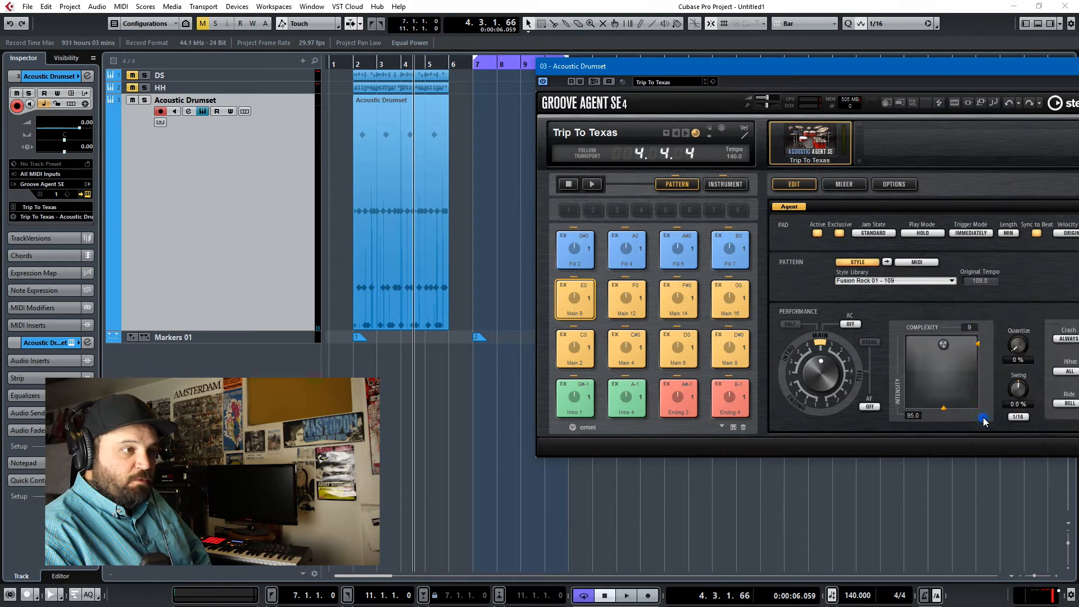
click(573, 298)
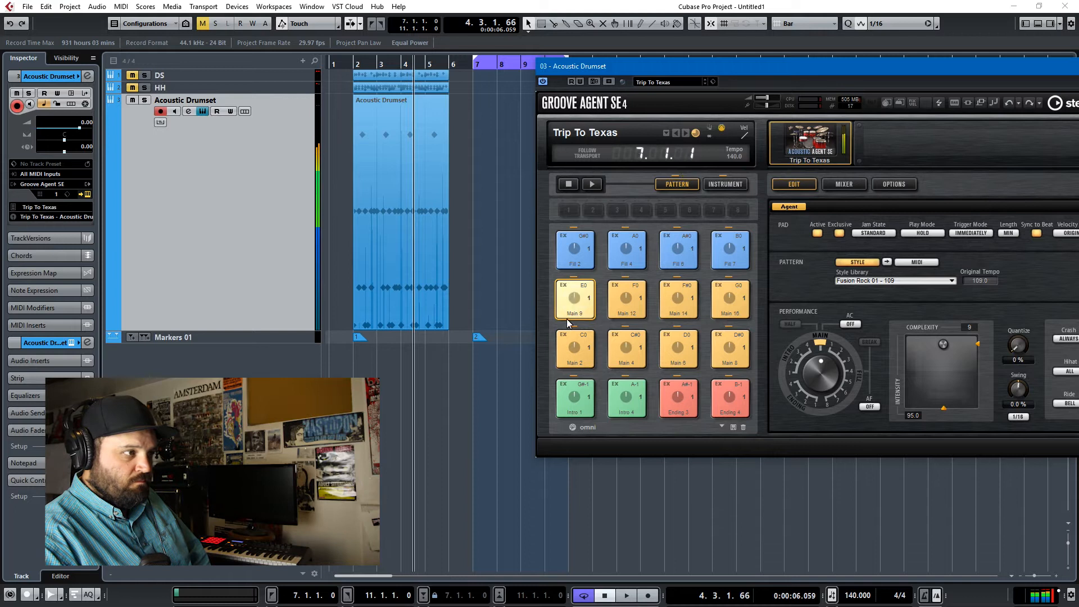
Step: Set the pattern pads' MIDI channel to 1
click(584, 427)
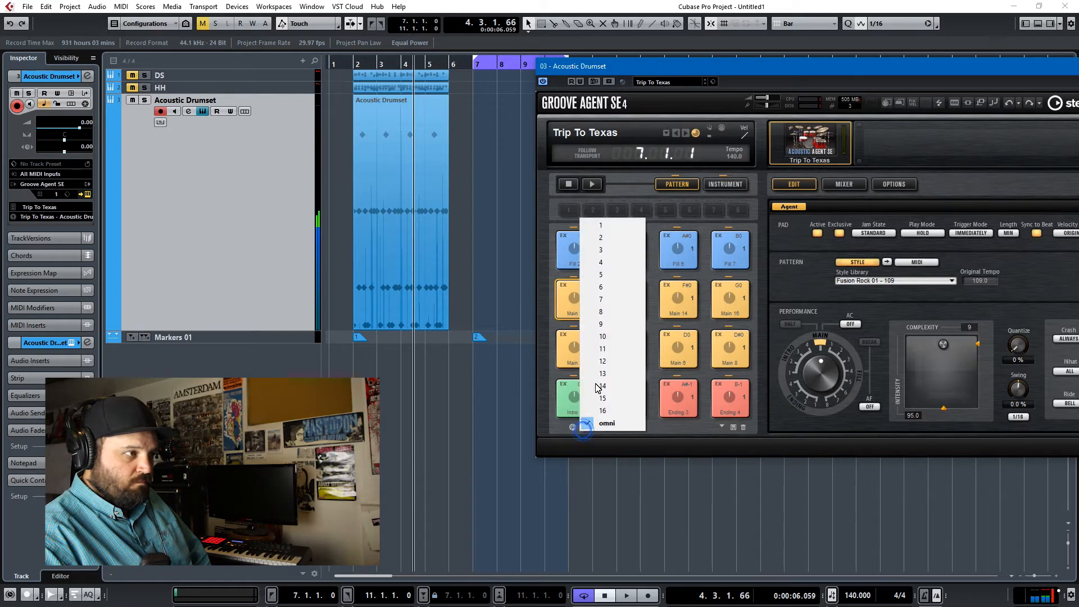
click(619, 231)
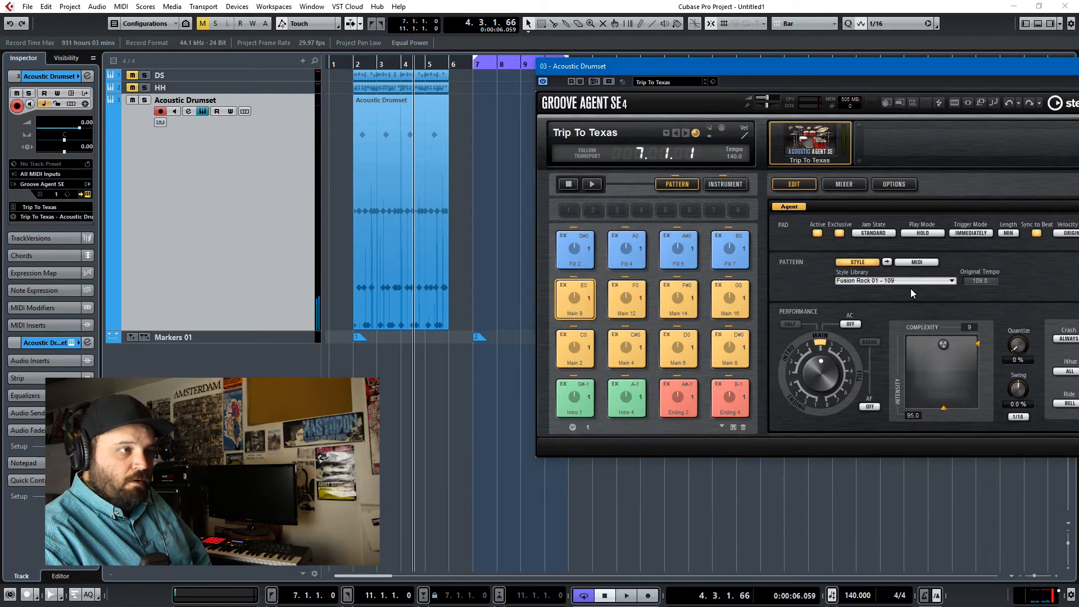
Step: Give Main 9 the Hard Rock 01 - 170 style, set complexity 12 and intensity 85.8, and audition it
click(927, 282)
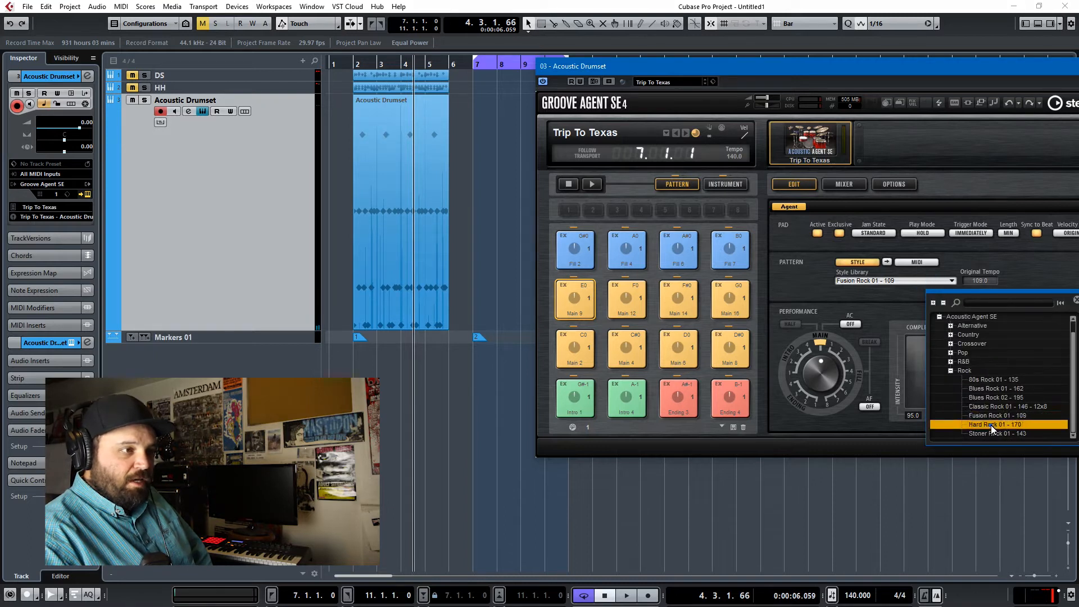
click(990, 425)
click(585, 293)
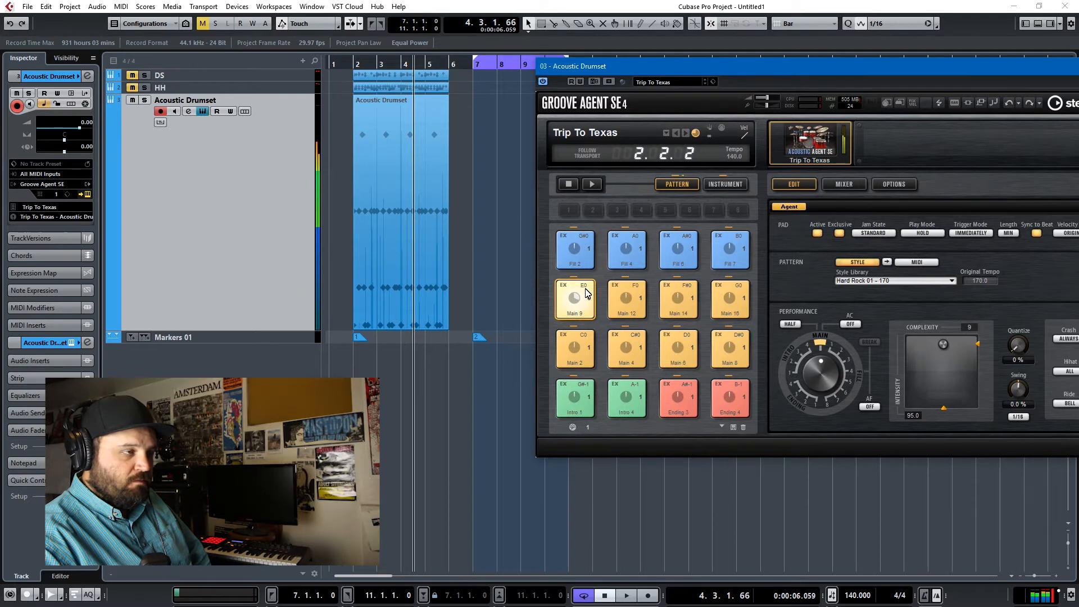
mouse_move(942, 343)
mouse_down()
mouse_move(966, 344)
mouse_move(933, 346)
mouse_move(976, 335)
mouse_move(952, 350)
mouse_up()
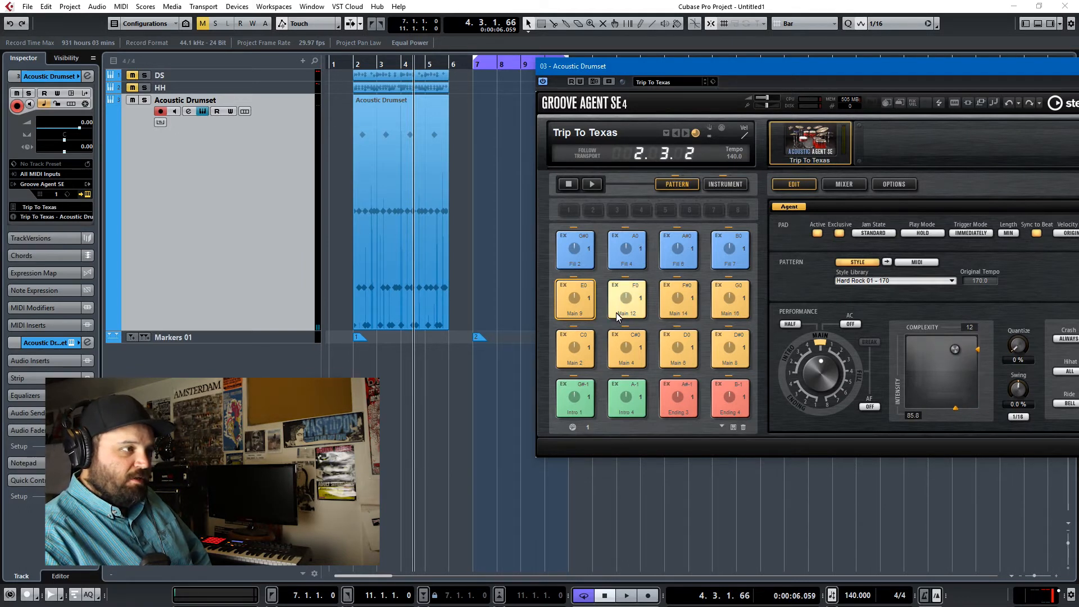
click(573, 301)
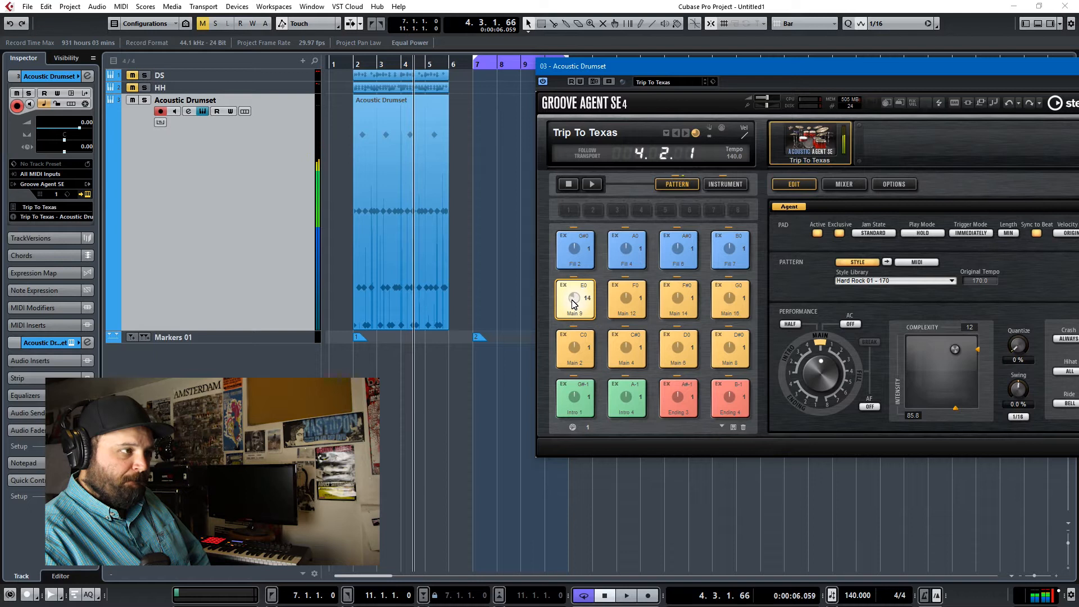
Step: Audition the Main 12 and Main 14 pads, with Main 14 set to complexity 12 and intensity 94.3
click(883, 280)
click(629, 307)
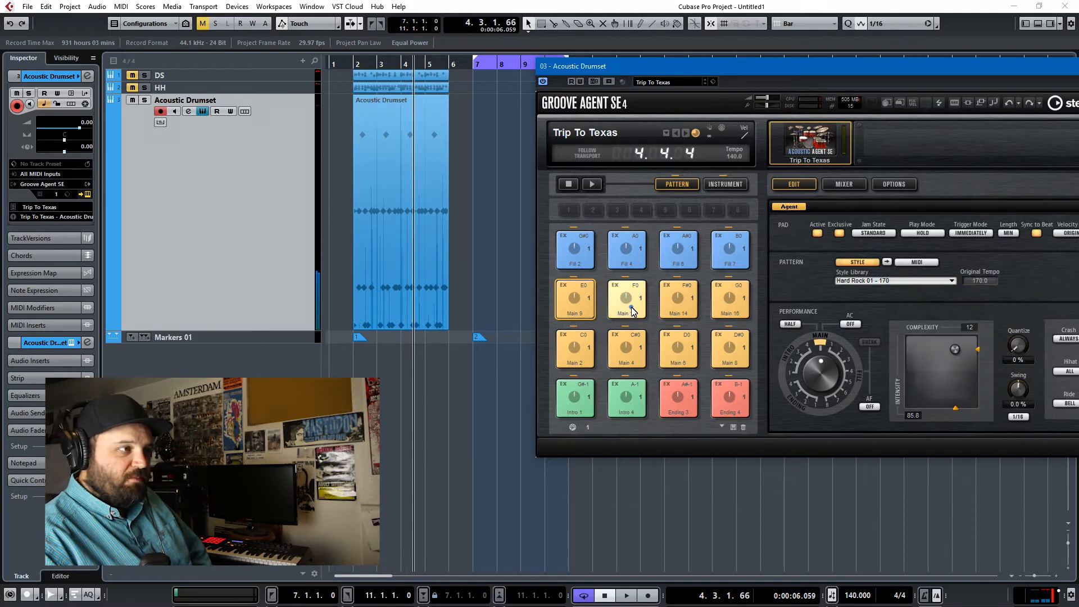
click(683, 305)
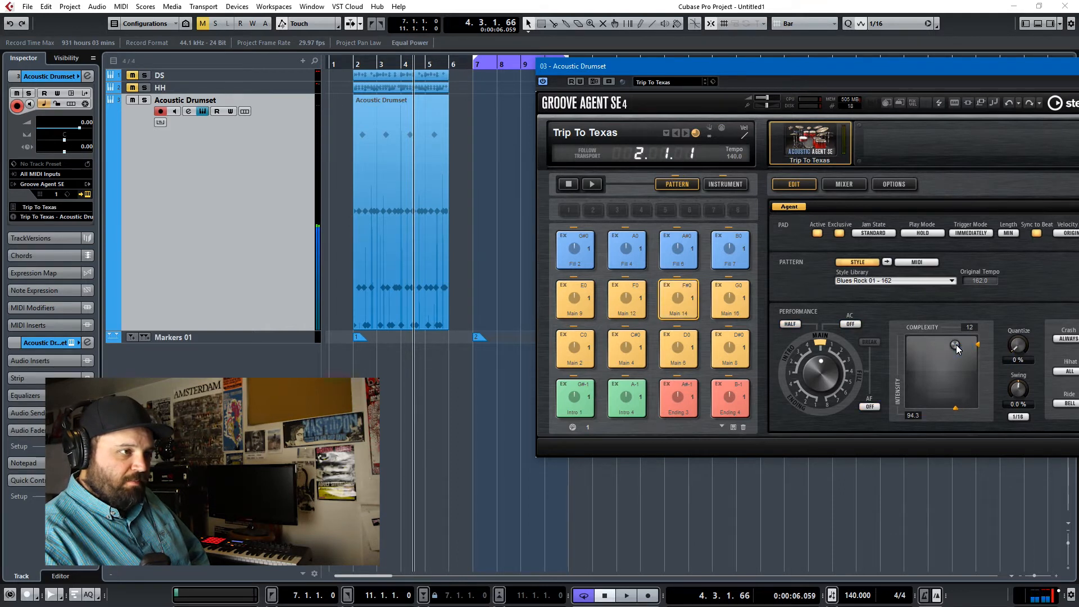
click(671, 298)
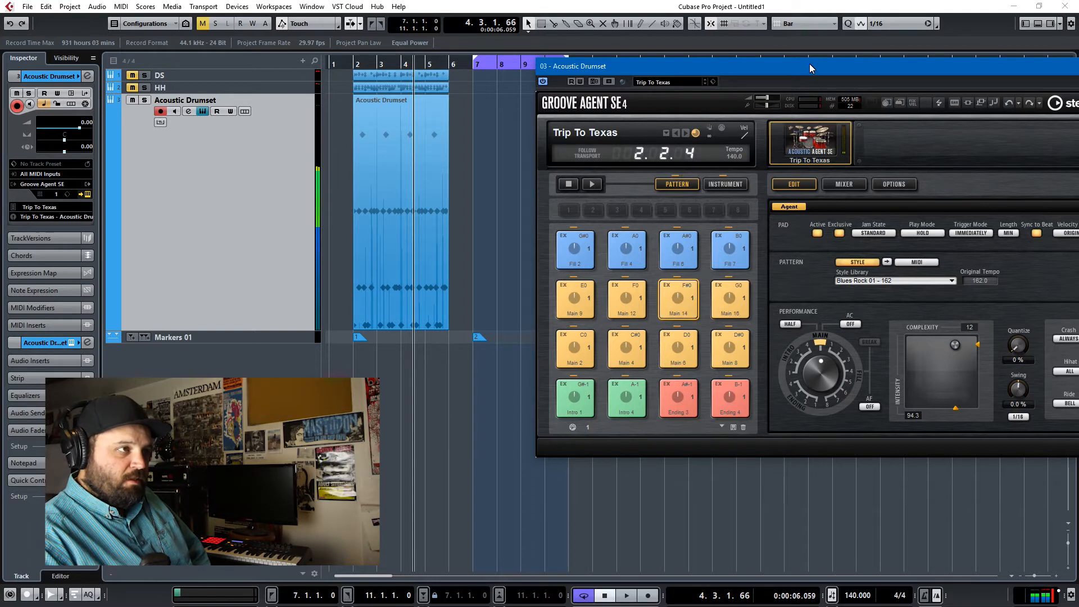
Step: Place the Main 14 pattern on the Acoustic Drumset track at bar 7 and play it back in the loop
drag(809, 65, 966, 105)
drag(843, 340, 479, 278)
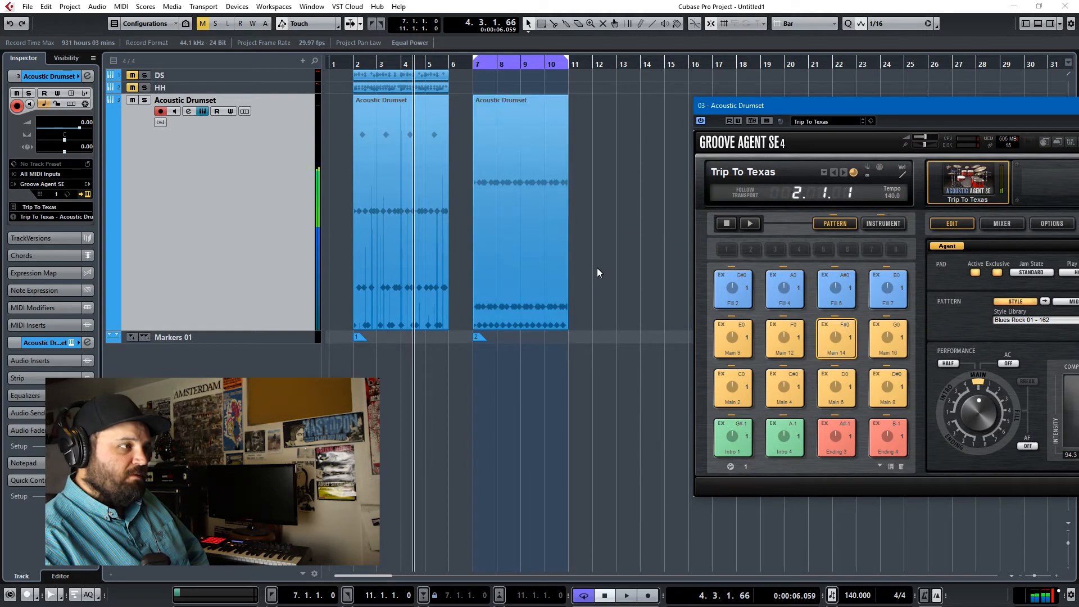
click(466, 65)
key(space)
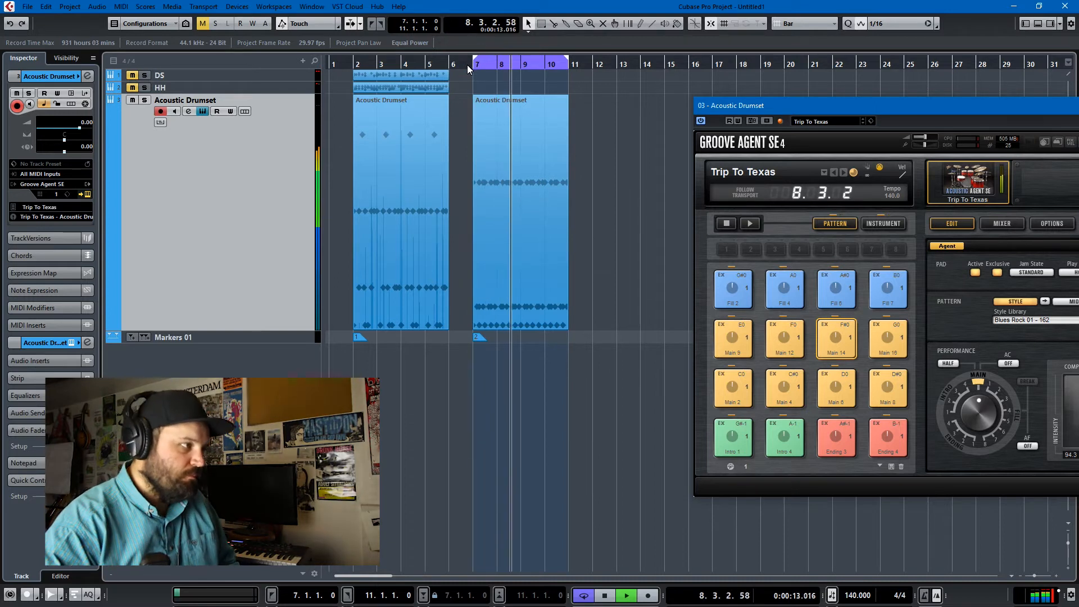
key(space)
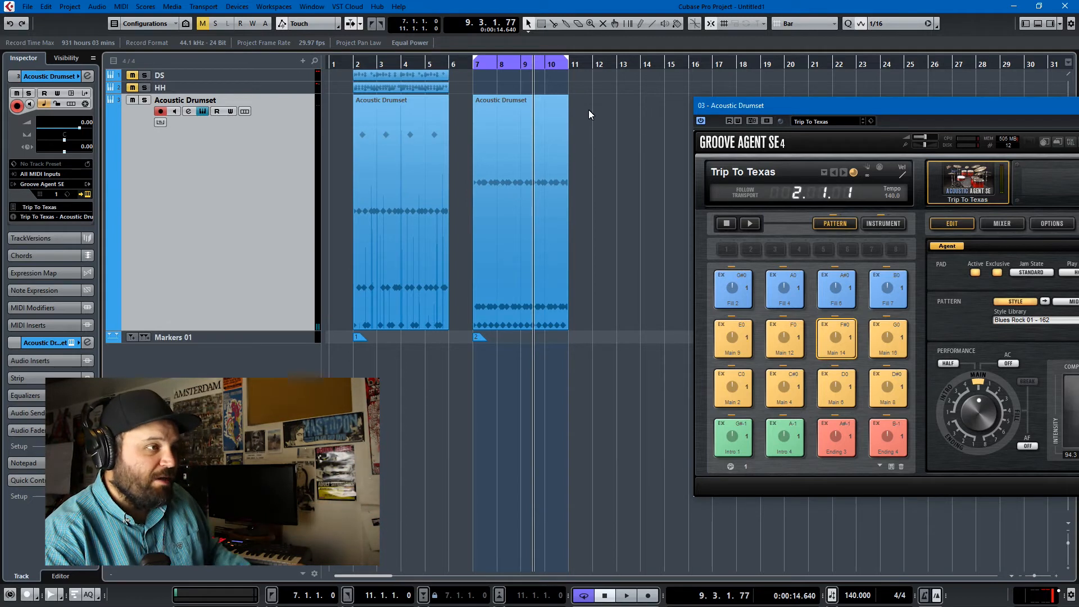
Step: Shorten the bar 7 clip to end at bar 10, place the Fill 2 pattern at bar 10, and play the result
click(734, 289)
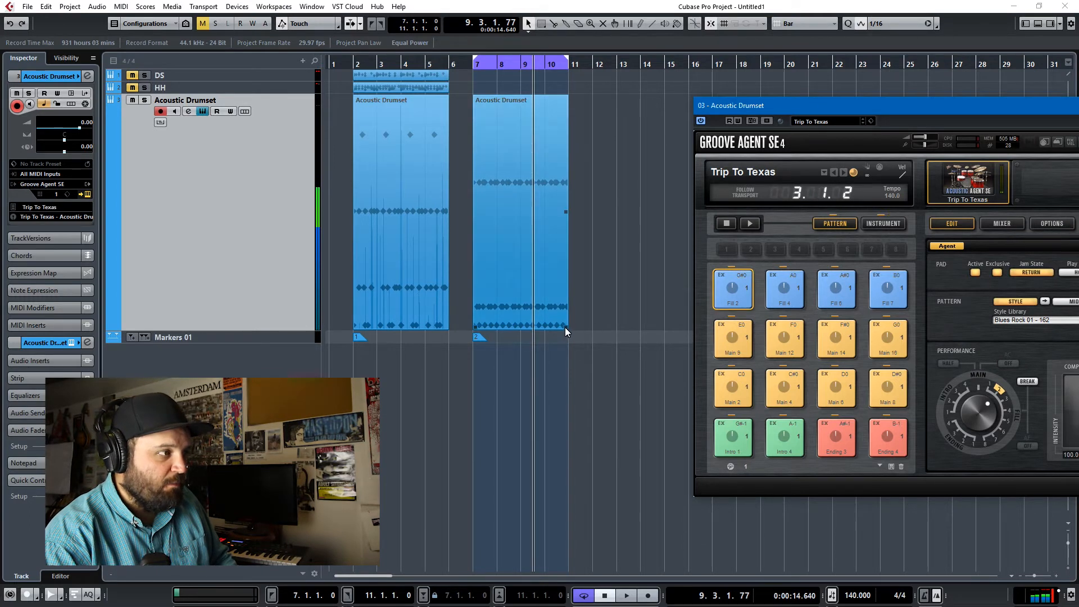
drag(565, 328, 541, 329)
click(727, 297)
drag(727, 298, 552, 261)
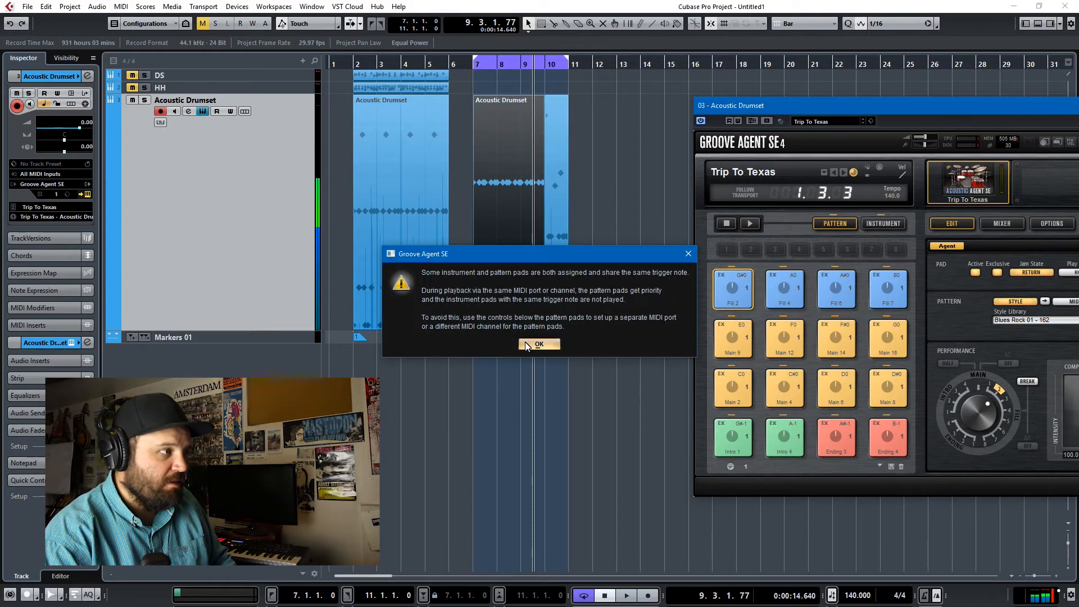
click(538, 347)
key(space)
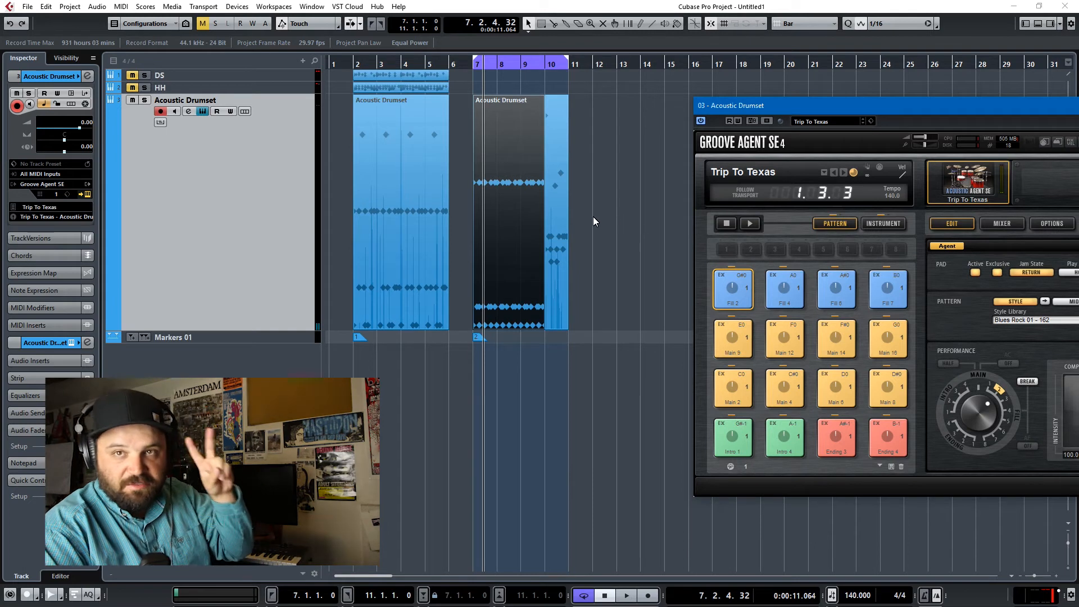
Step: Delete the Fill 2 clip at bar 10 and extend the bar 7 clip back to bar 11
click(559, 248)
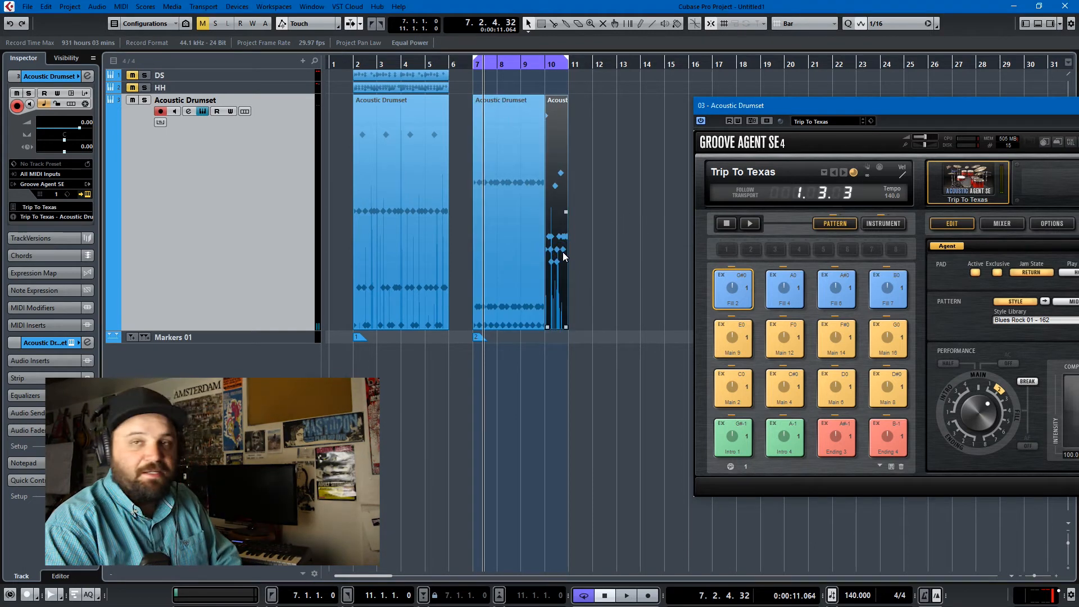
key(Delete)
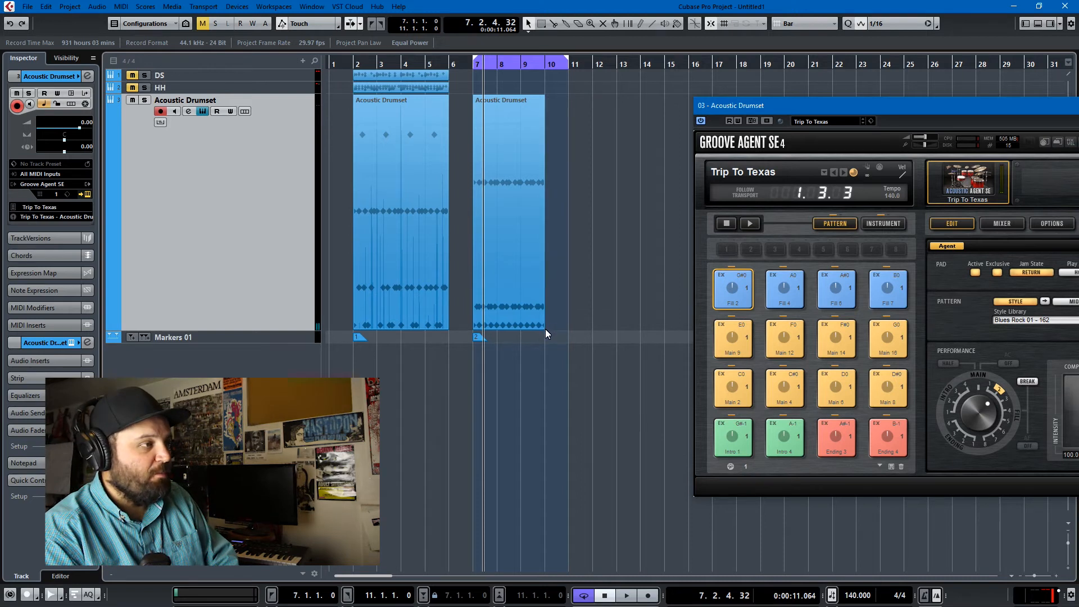
click(533, 320)
drag(543, 327, 567, 327)
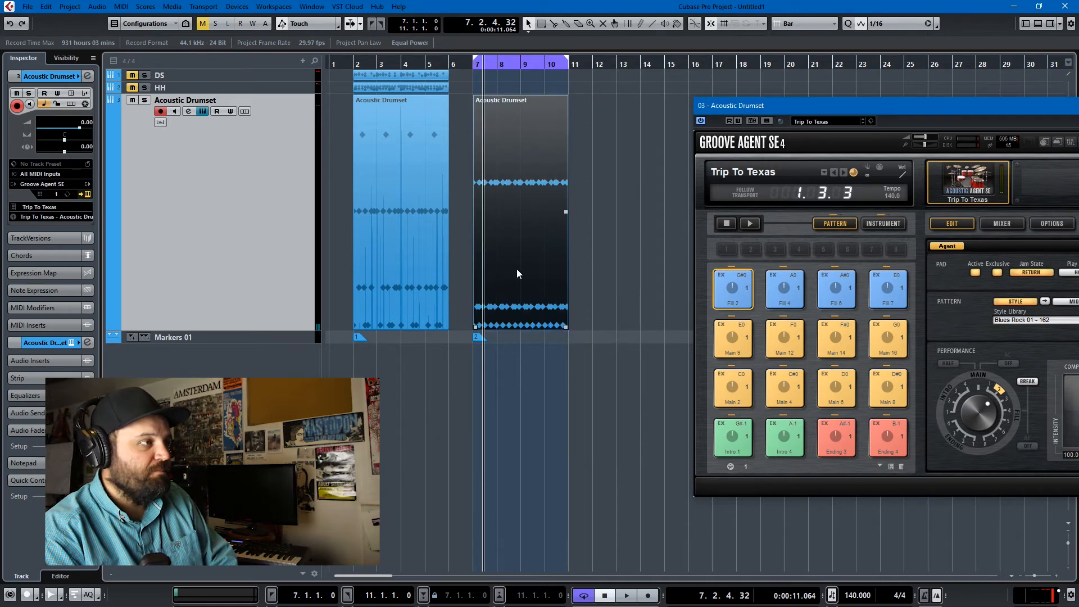
Step: Open the bar 7 clip in the Drum Editor, close the Groove Agent SE window, and bring bar 10 into view
double_click(517, 228)
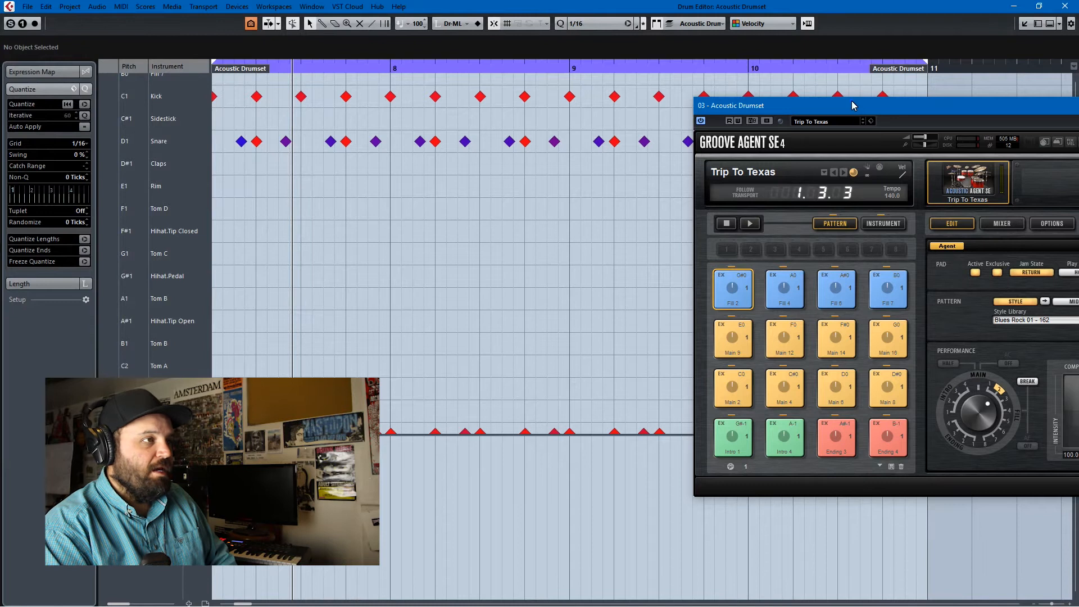
double_click(851, 102)
click(926, 121)
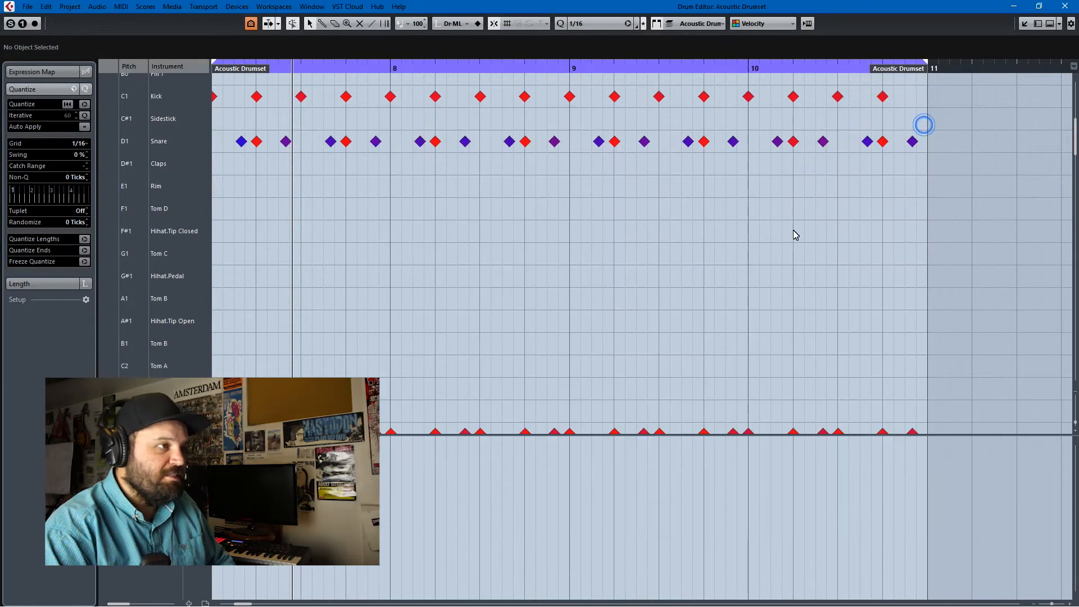
ctrl+scroll(854, 219, up, 4)
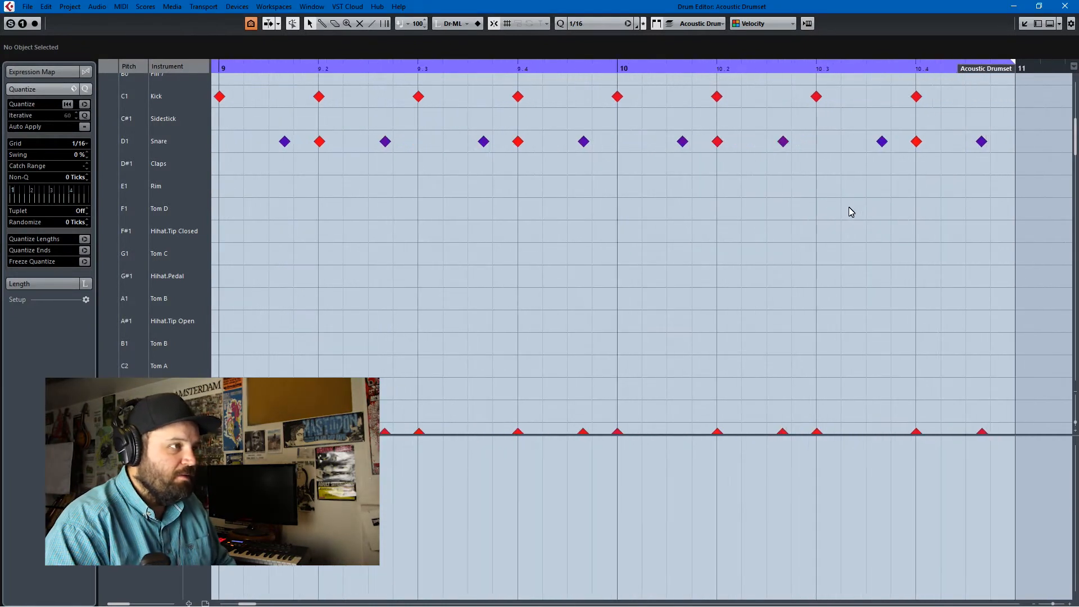
scroll(839, 214, up, 3)
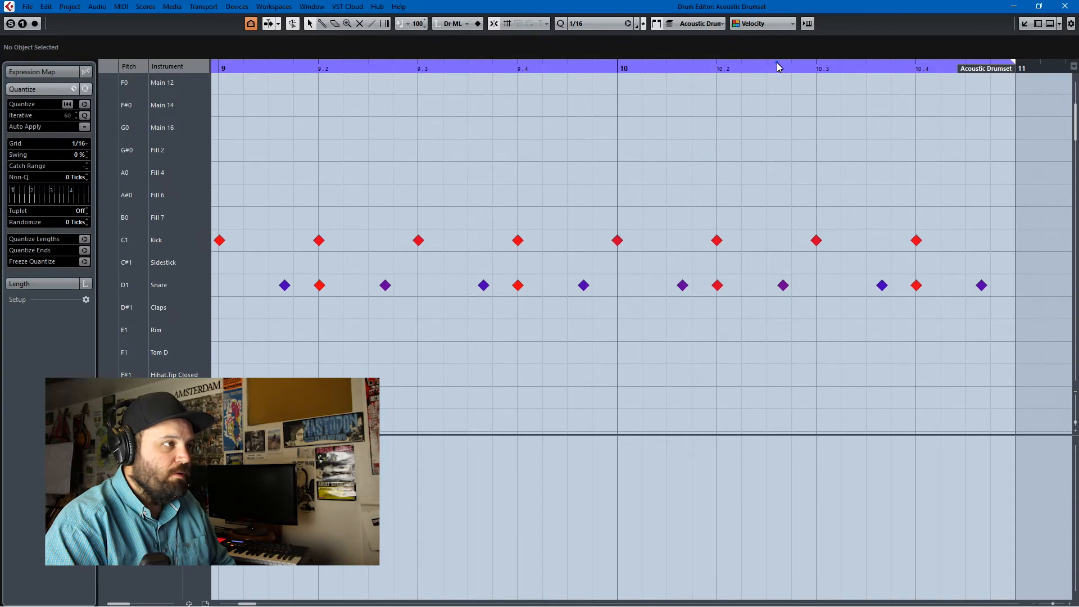
Step: Turn off looping and play the clip through to the start of bar 10
click(777, 64)
key(space)
ctrl+scroll(798, 115, down, 4)
scroll(811, 155, right, 3)
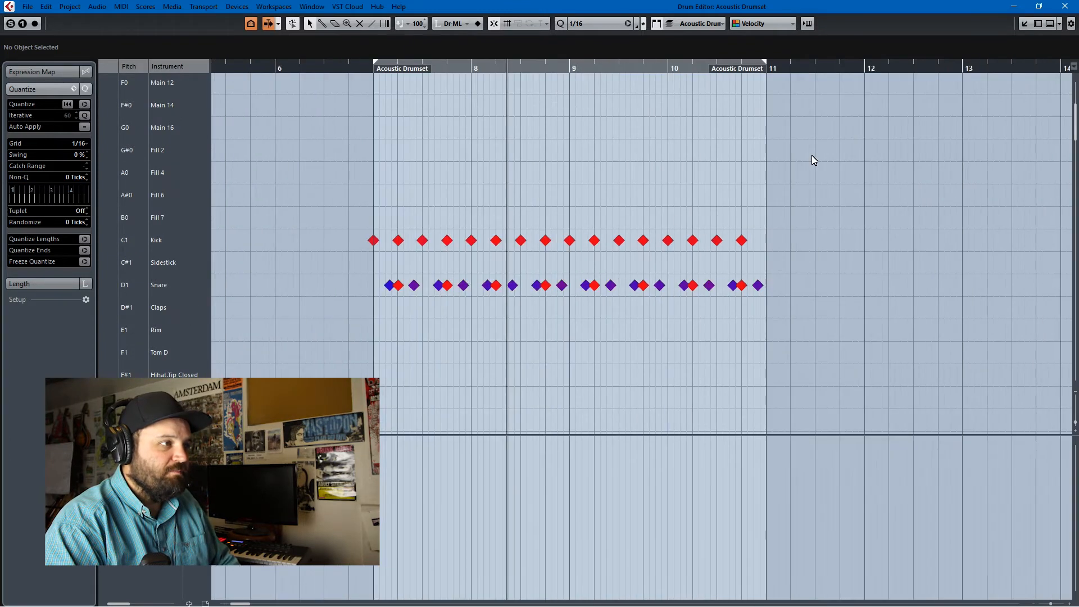
scroll(812, 155, right, 2)
ctrl+scroll(621, 236, up, 4)
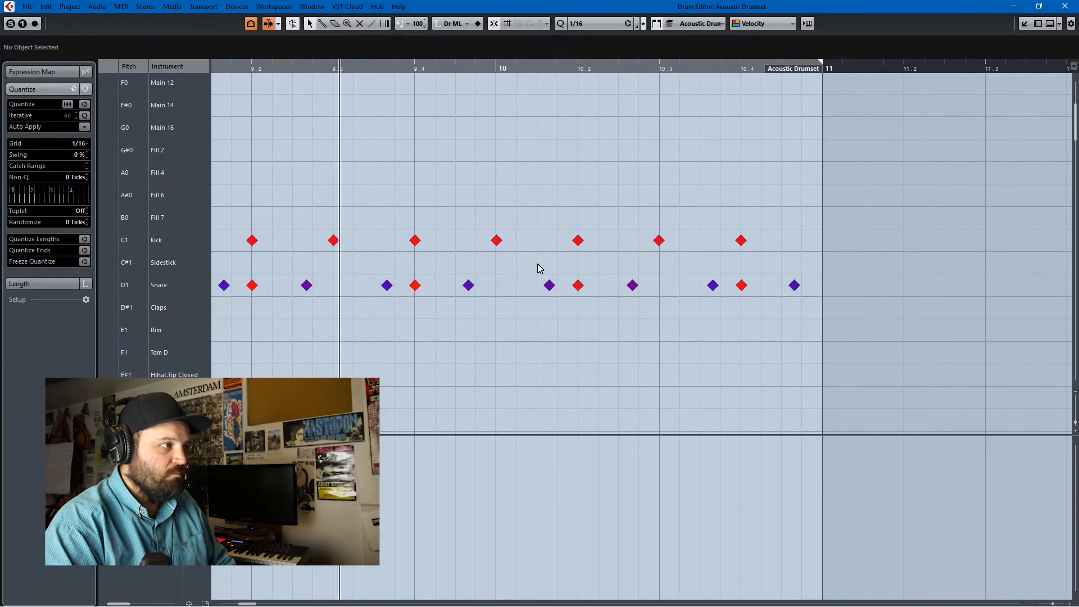
Step: Add sixteenth notes to bar 10: Snare at 10.1.2 and 10.1.3, and Tom C at 10.2.2 and 10.2.3
click(518, 288)
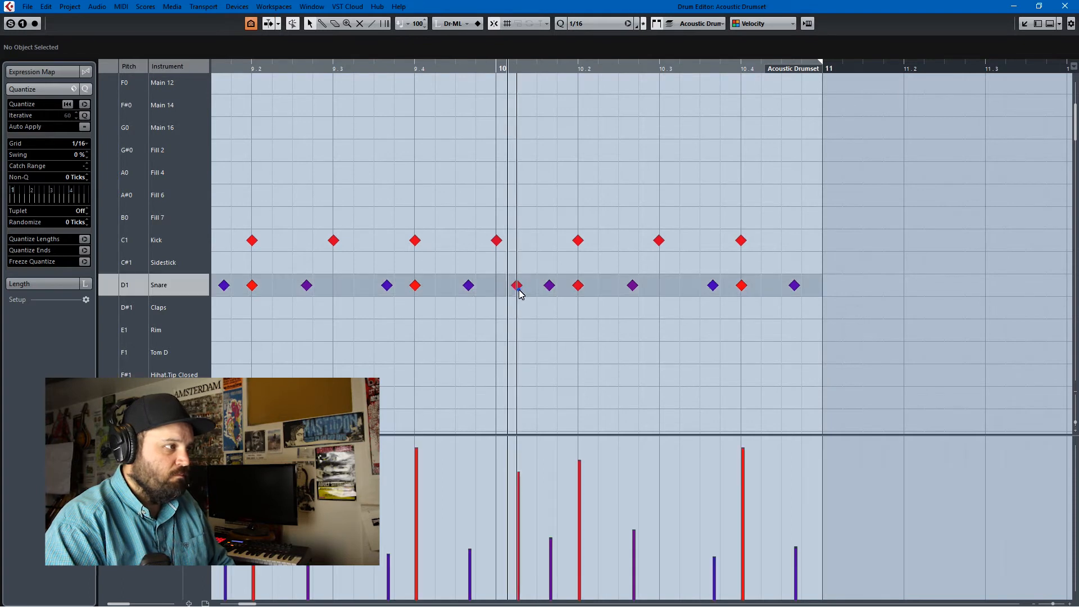
click(530, 289)
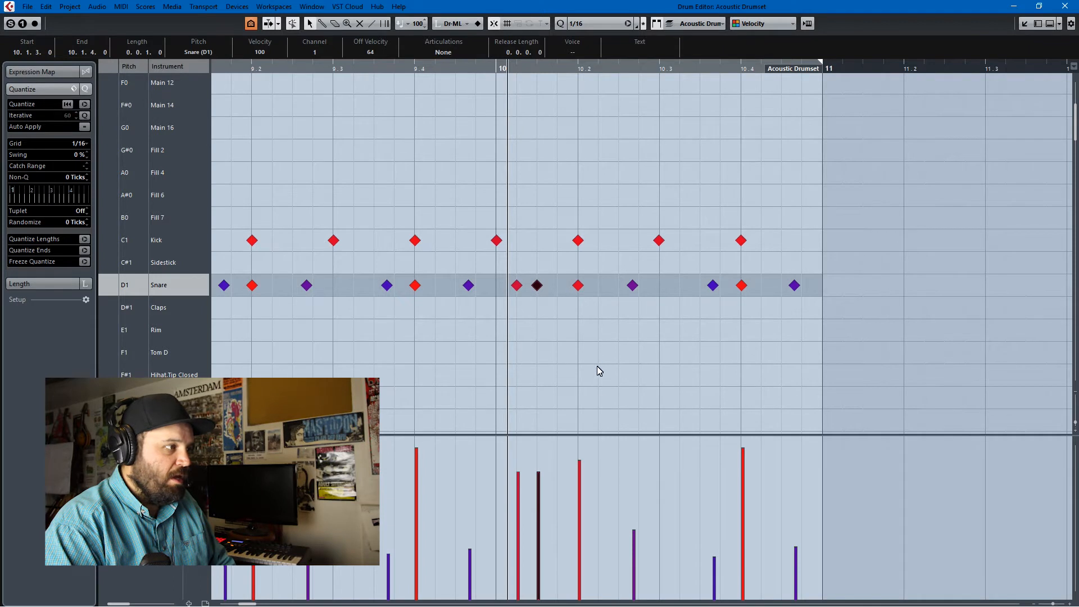
click(598, 397)
click(618, 398)
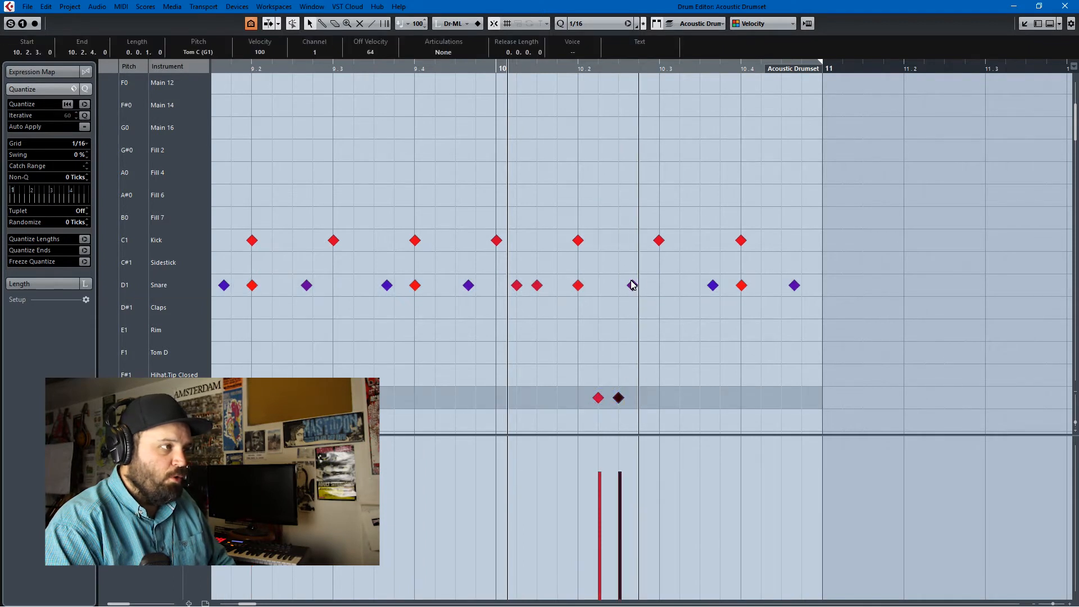
Step: Add four Tom D sixteenths across beat 3 of bar 10 and delete the quiet snare note just before beat 4
click(658, 357)
click(690, 356)
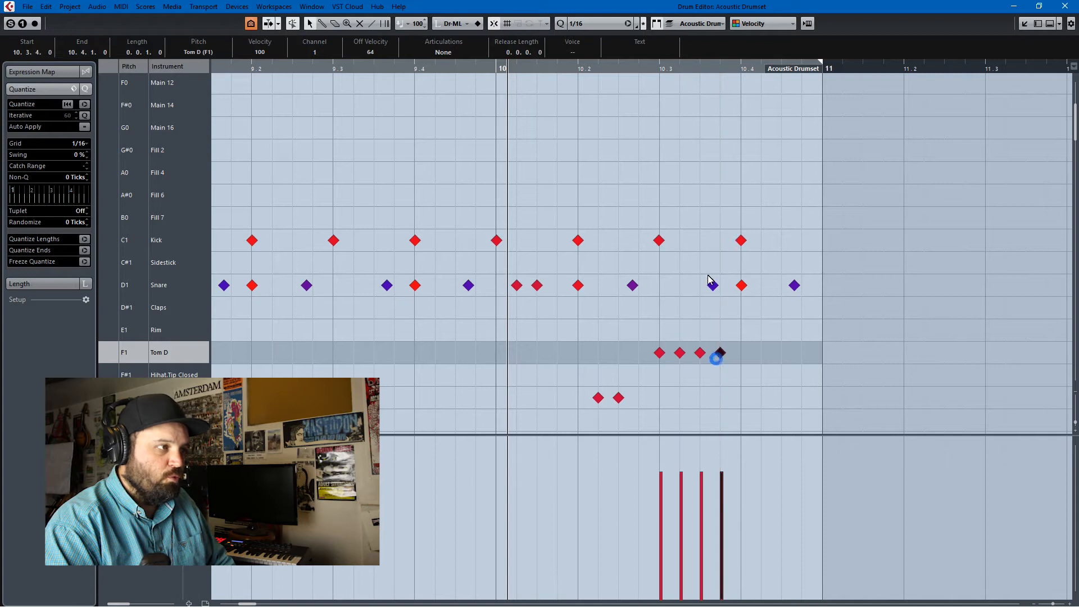
click(712, 285)
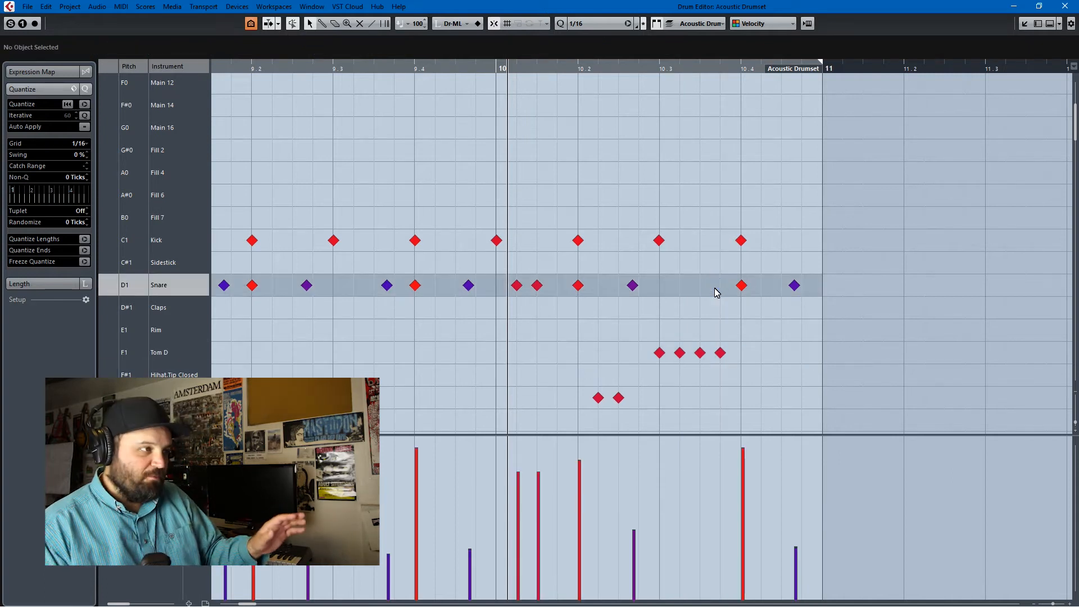
Step: Add Crash A notes on beats 1 and 4 of bar 10 and play back the fill
scroll(730, 297, down, 5)
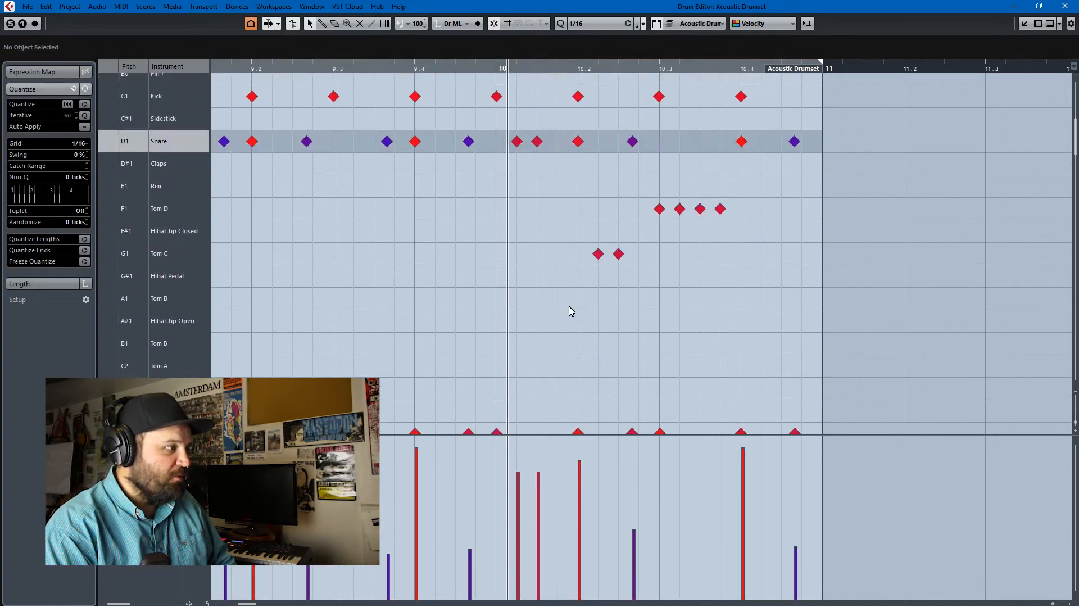
click(496, 391)
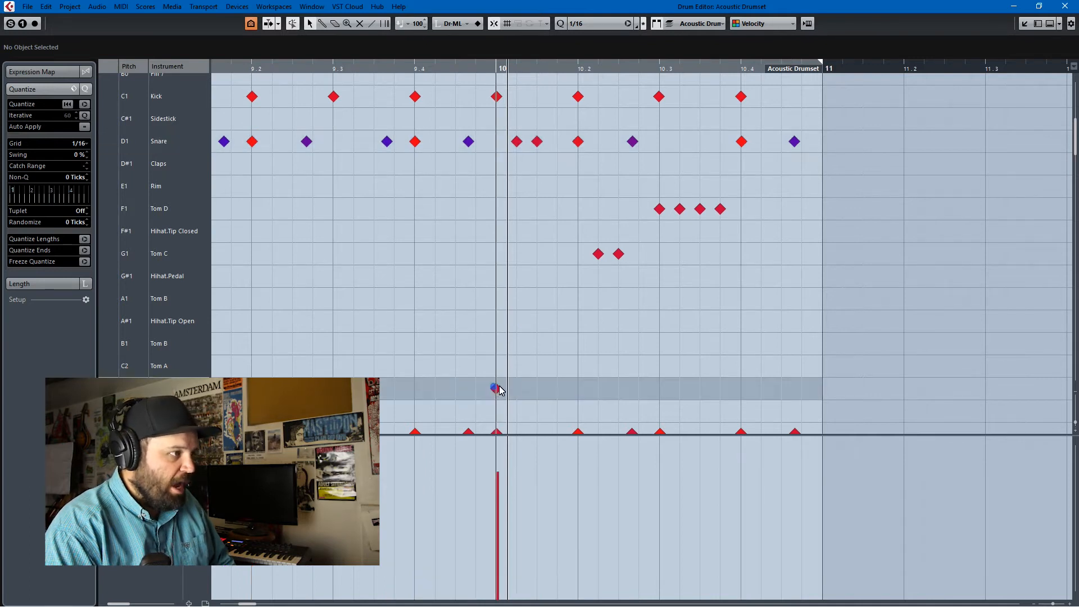
click(741, 389)
key(space)
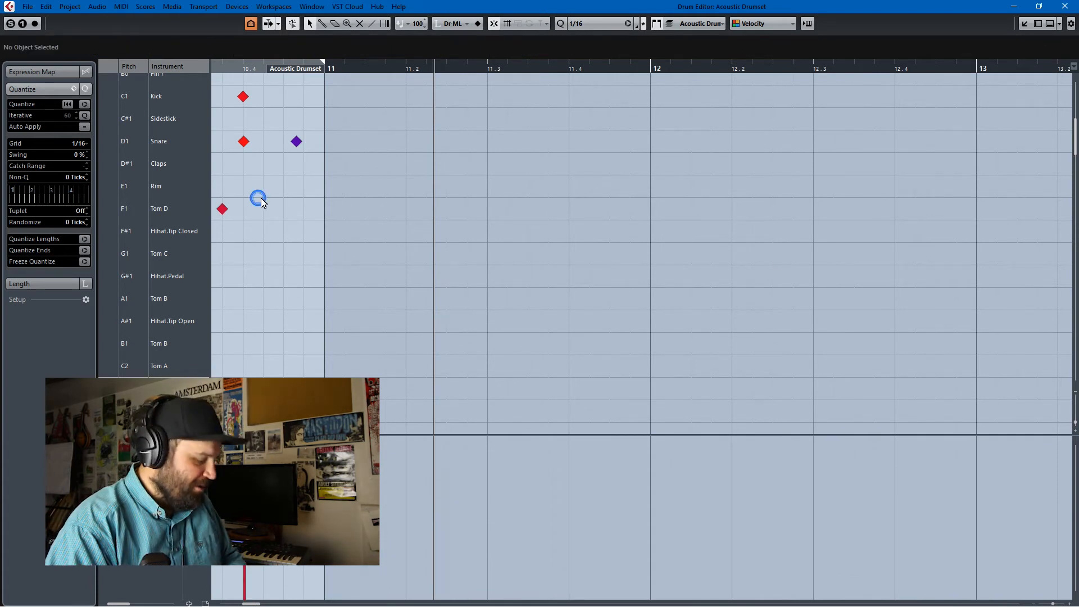
Step: Turn looping back on for bars 7 to 11 and listen to the edited clip with its new fill
click(267, 70)
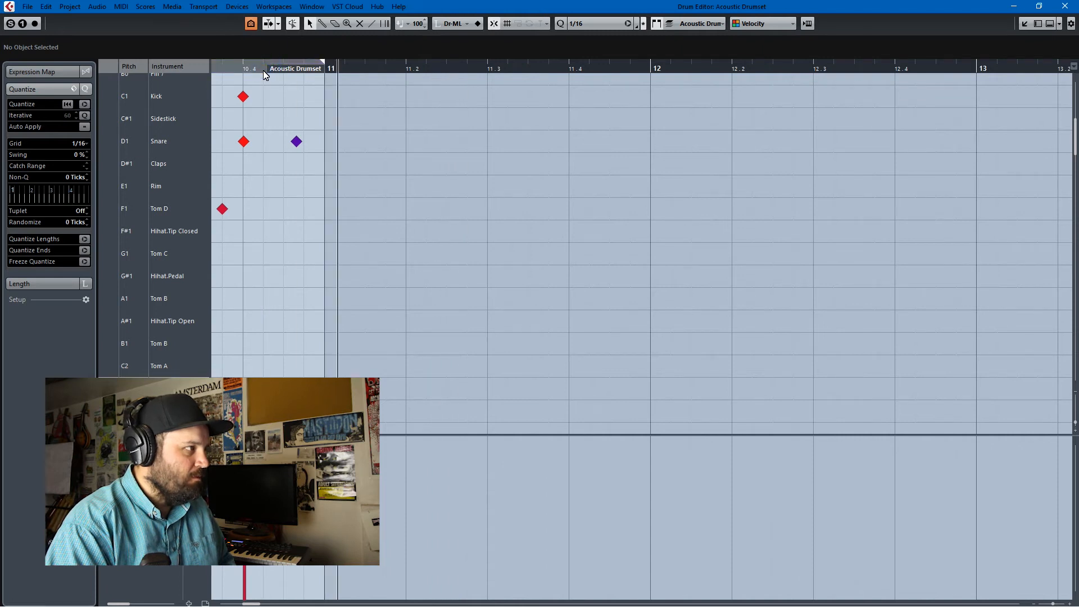
key(space)
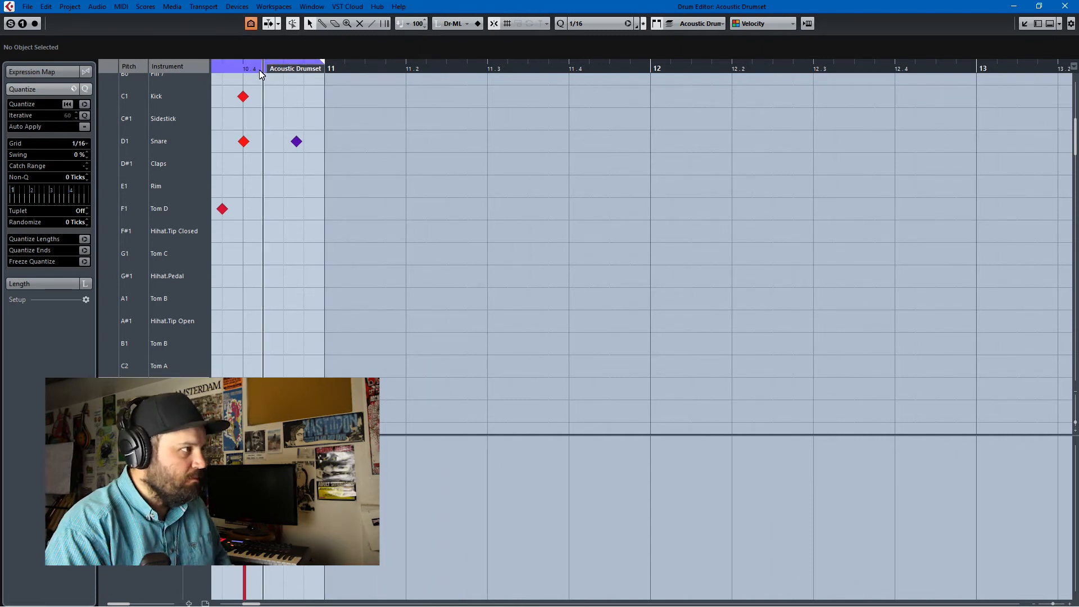
key(space)
scroll(469, 123, down, 7)
scroll(531, 174, up, 6)
scroll(532, 183, down, 4)
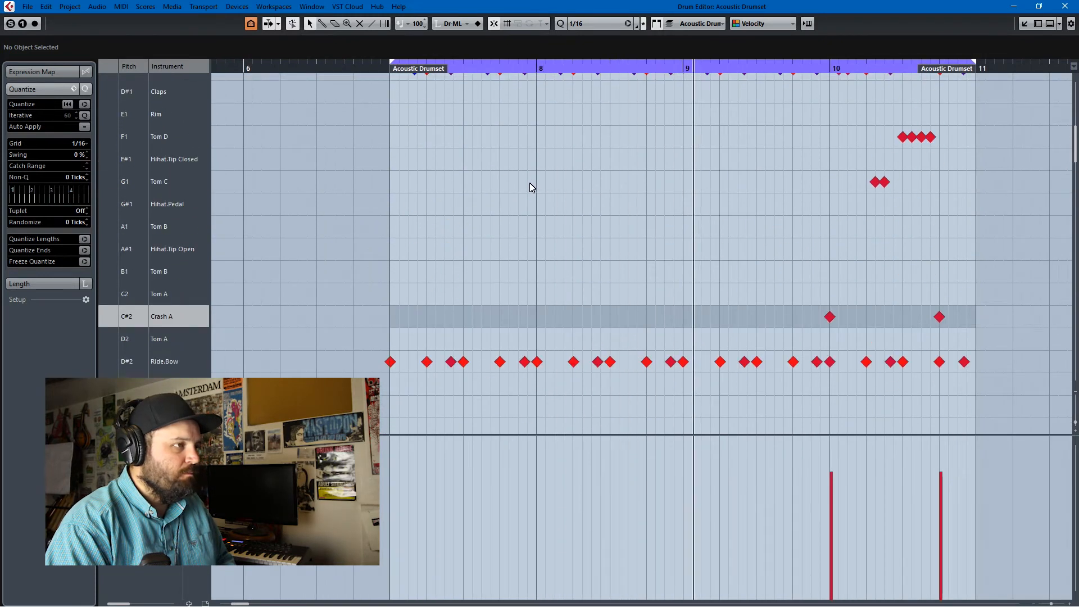
scroll(884, 219, up, 3)
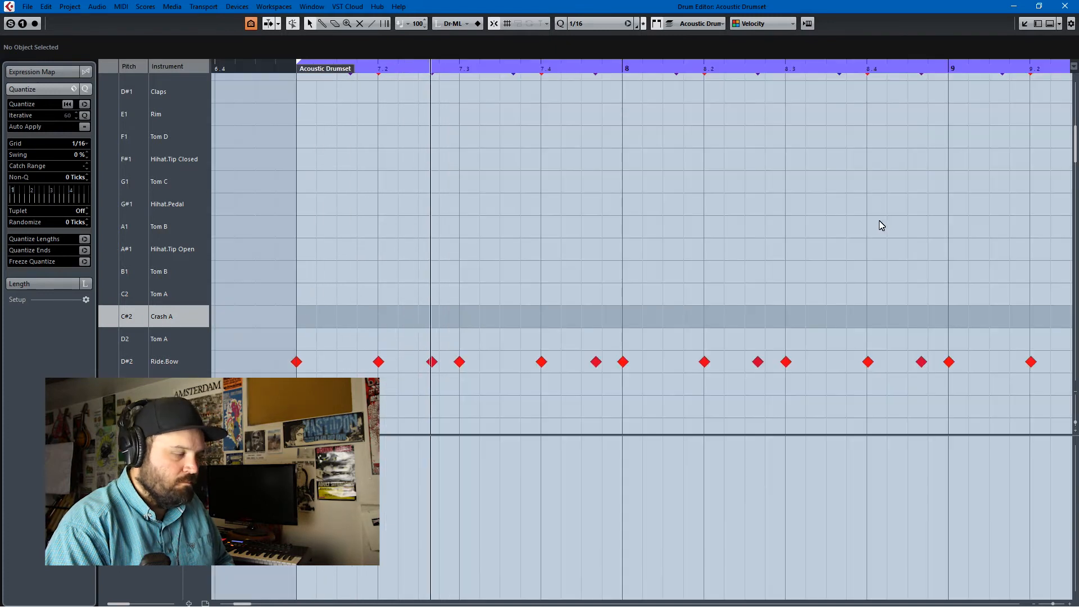
scroll(881, 224, up, 2)
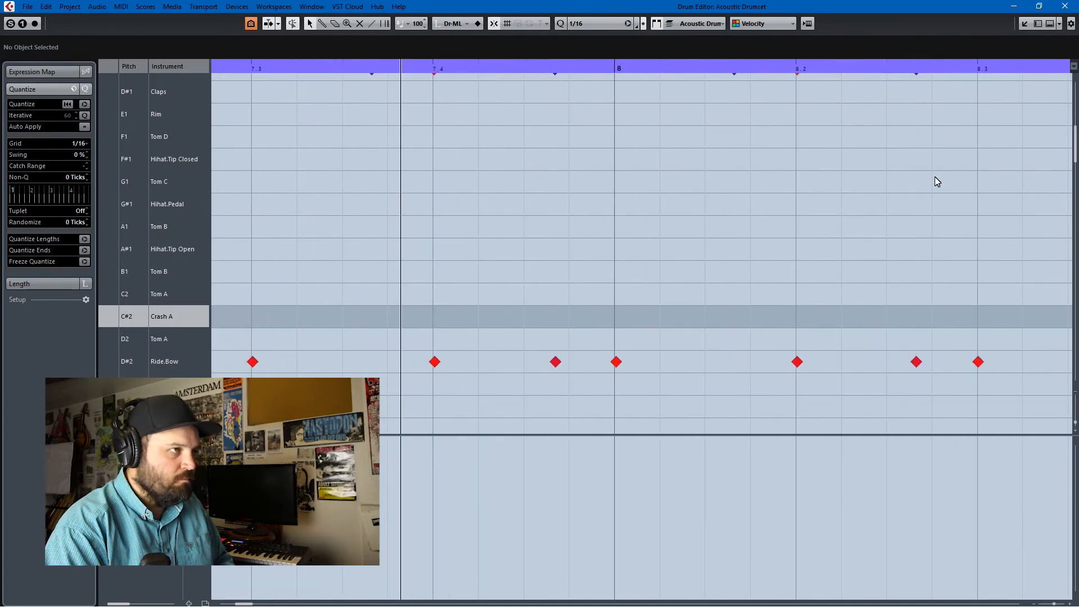
Step: Close the Drum Editor, set the loop range to the clip at bar 2, and play it looped
click(1065, 7)
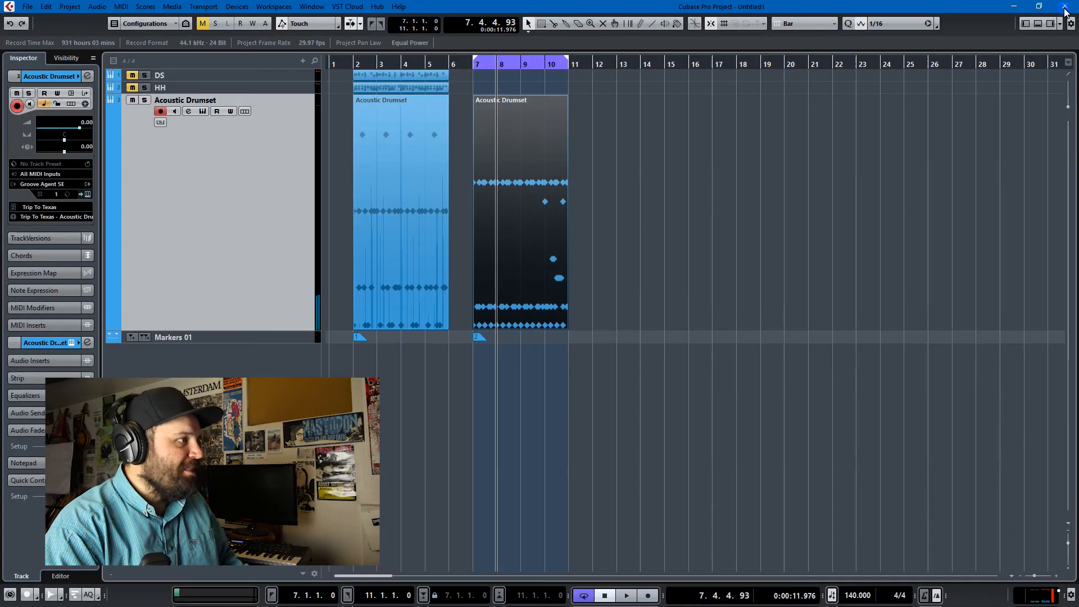
double_click(391, 195)
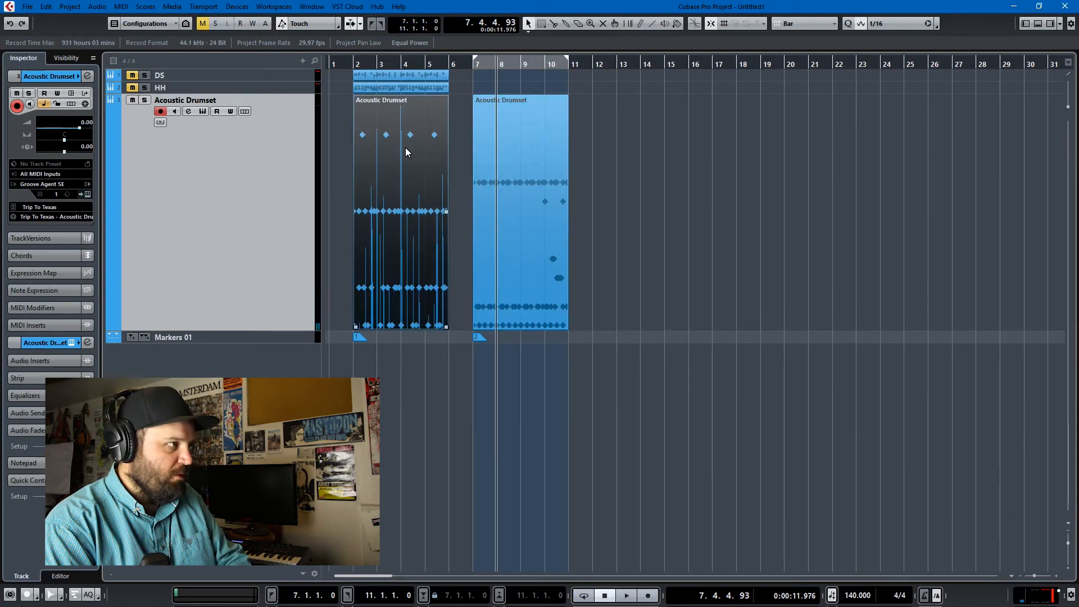
key(p)
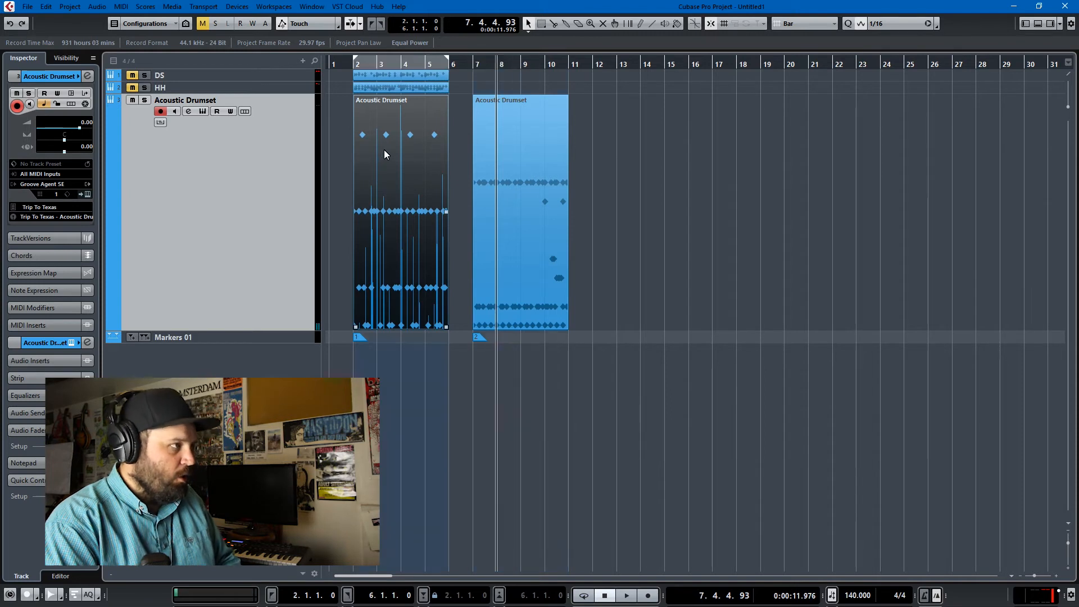
key(KP_Divide)
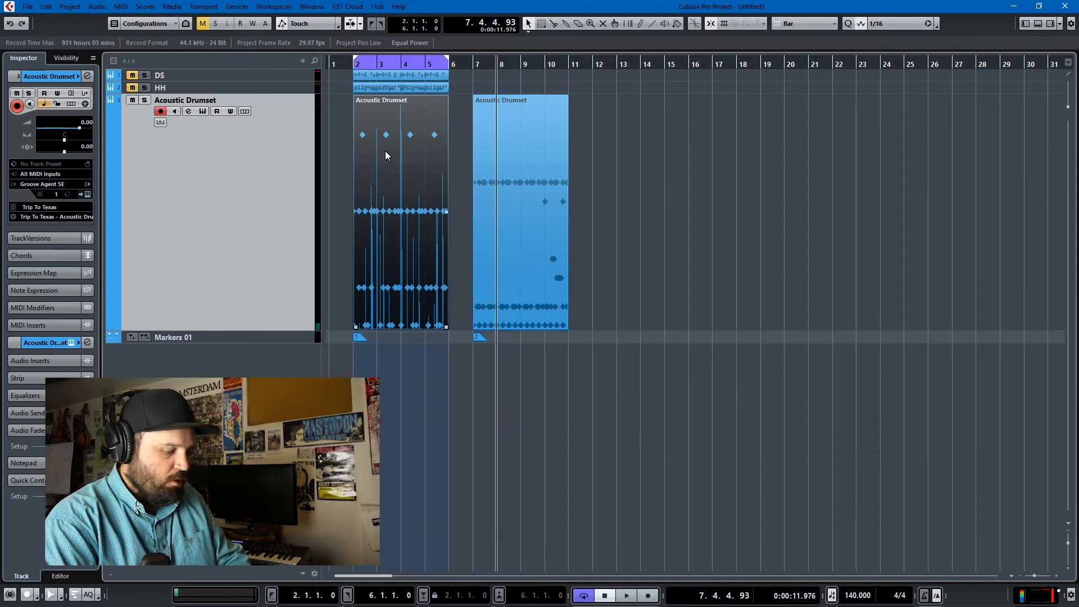
click(393, 65)
key(space)
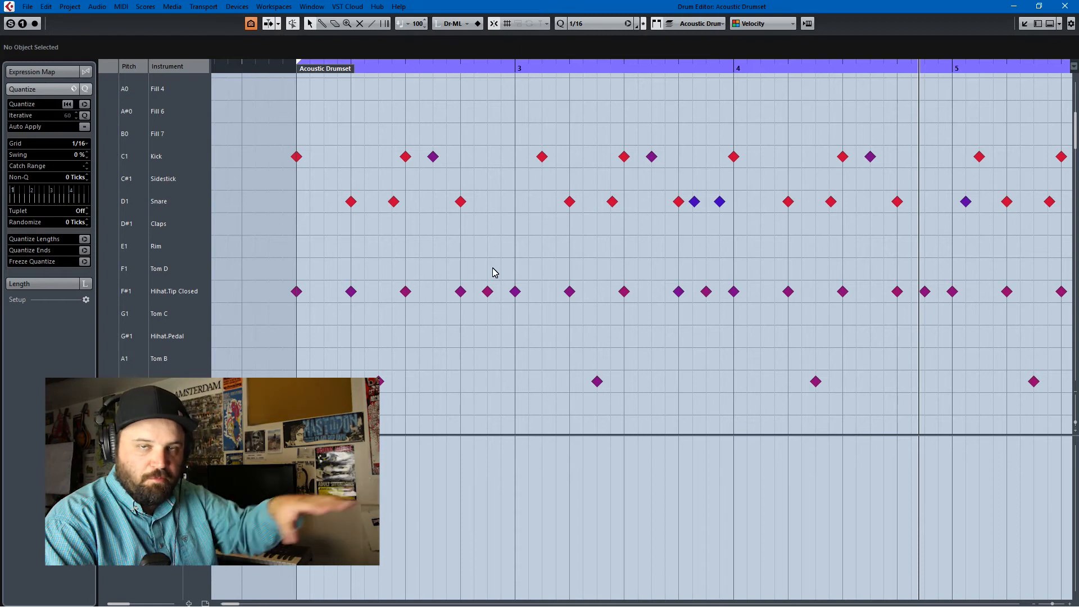
Step: In the bar 2 clip's drum notes, examine the velocities of all closed hi-hat hits and the quiet snare hits ending bar 3
drag(264, 281, 1074, 329)
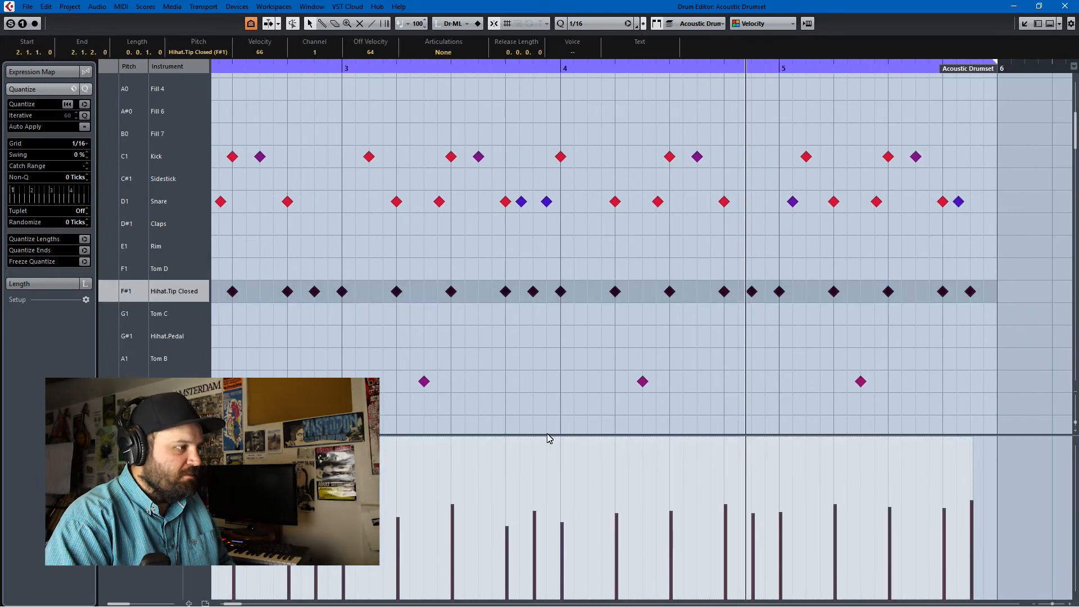
key(g)
key(g)
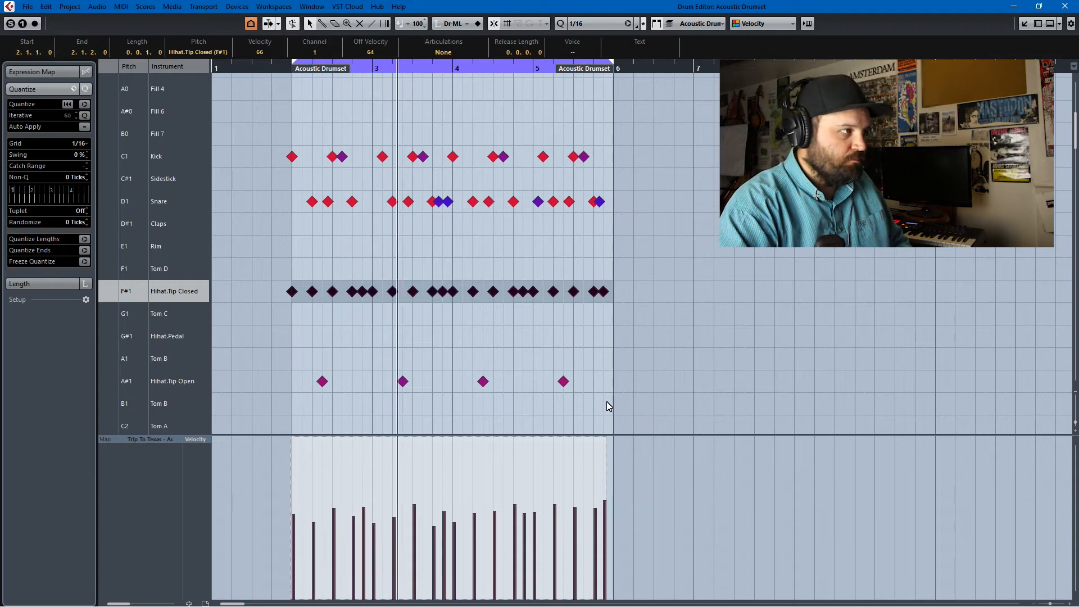
scroll(472, 257, up, 4)
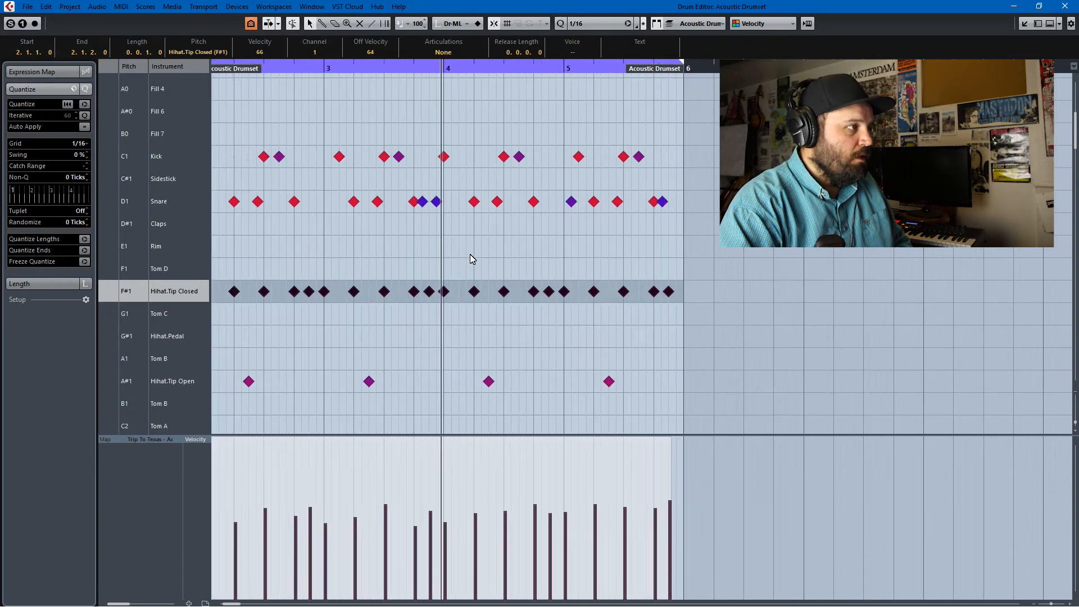
scroll(488, 256, left, 3)
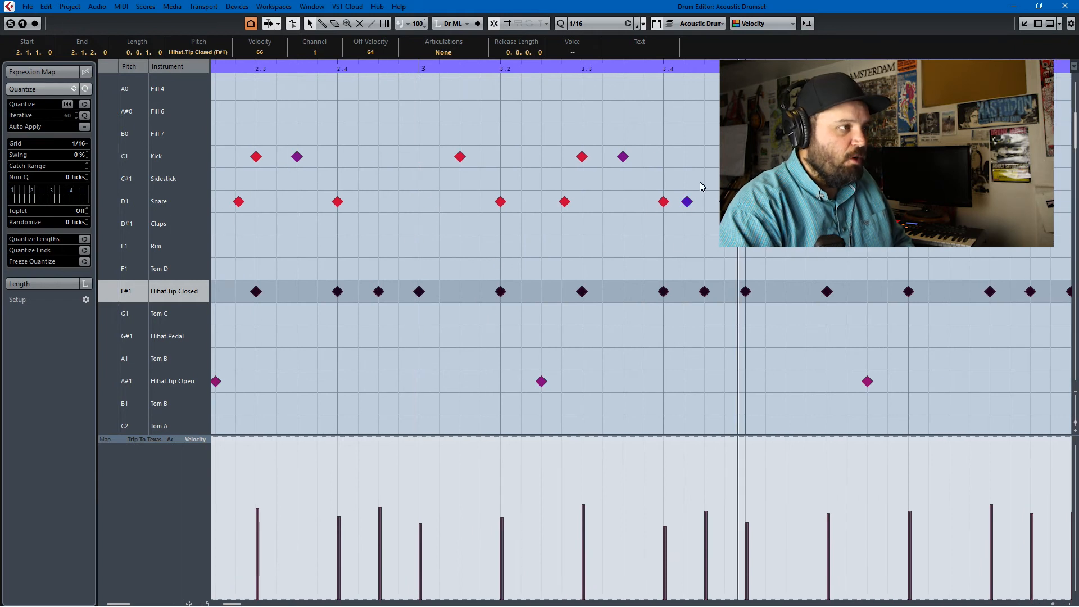
click(686, 202)
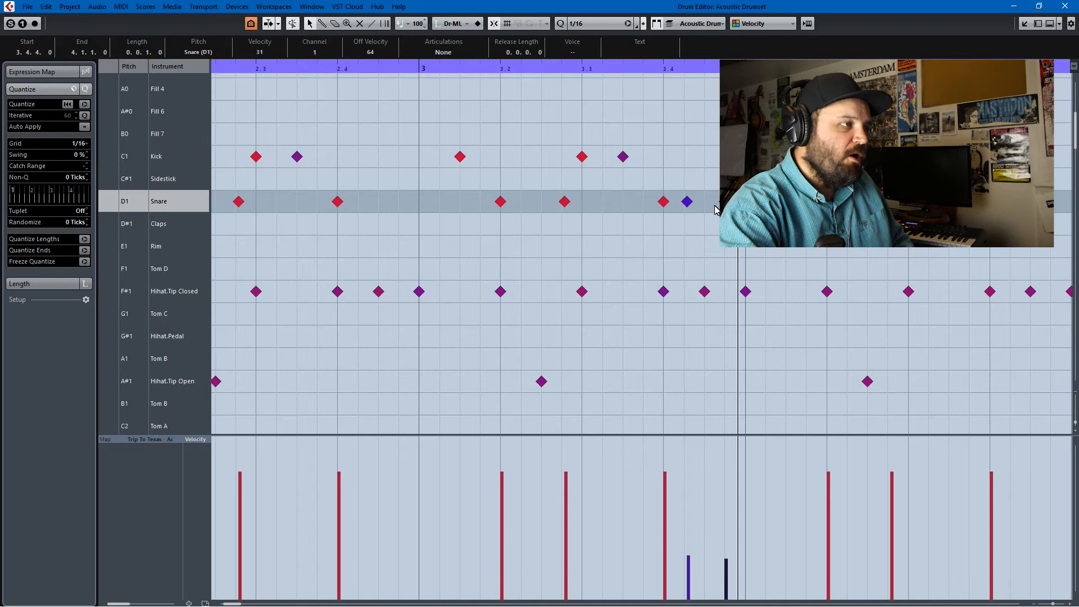
Step: Play back the bar 2 clip and clear all of its drum notes
key(space)
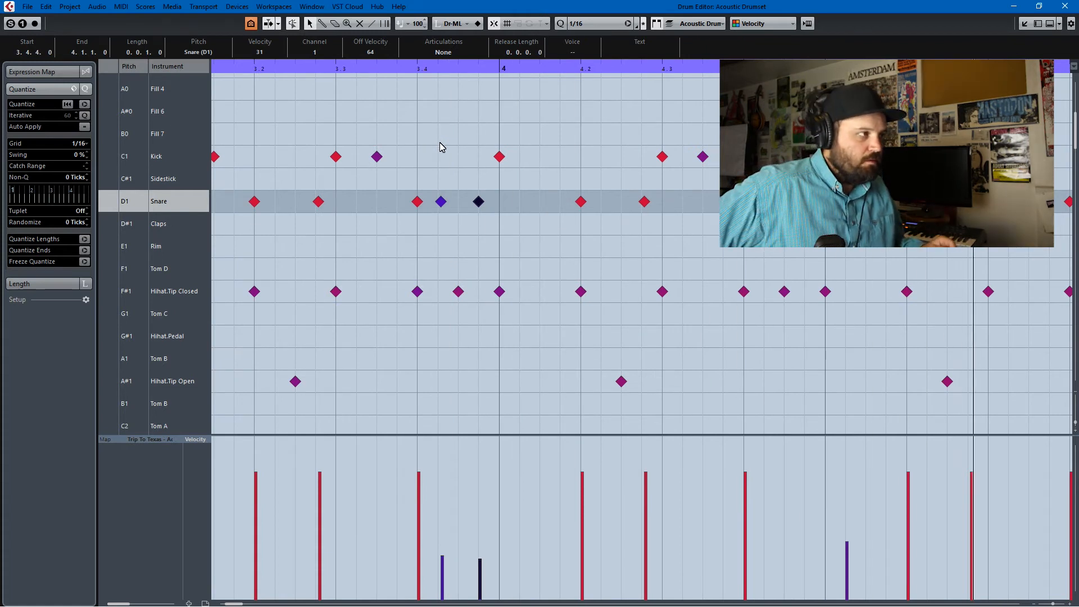
key(space)
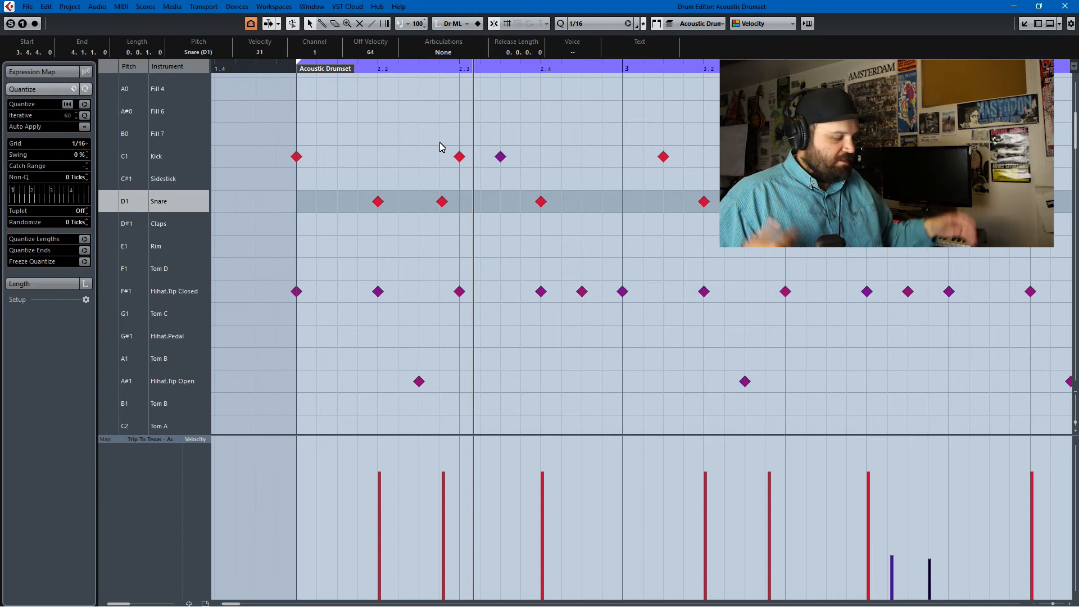
key(ctrl+a)
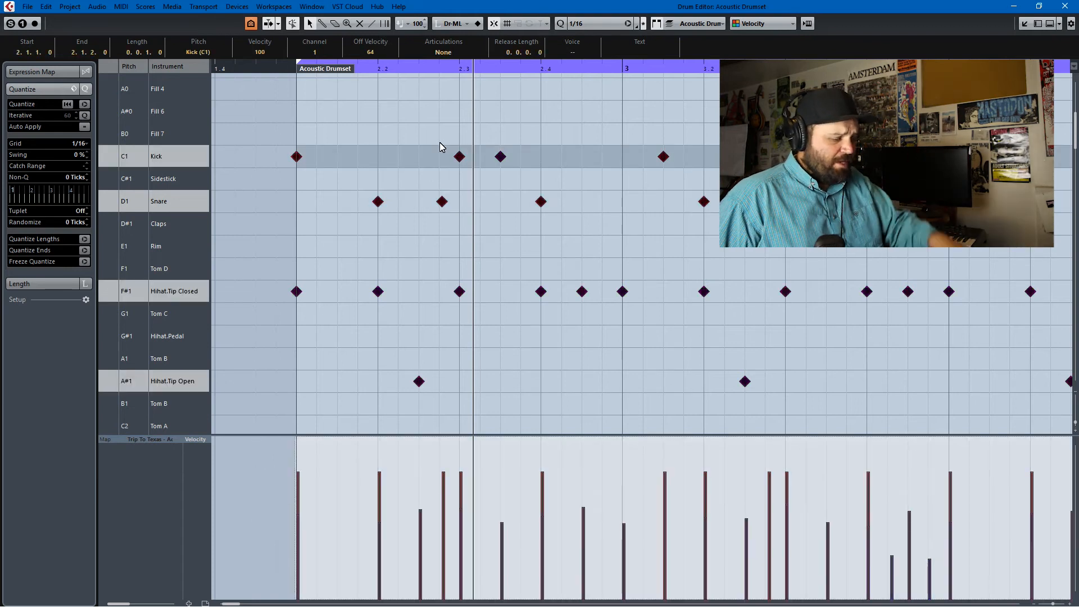
key(Delete)
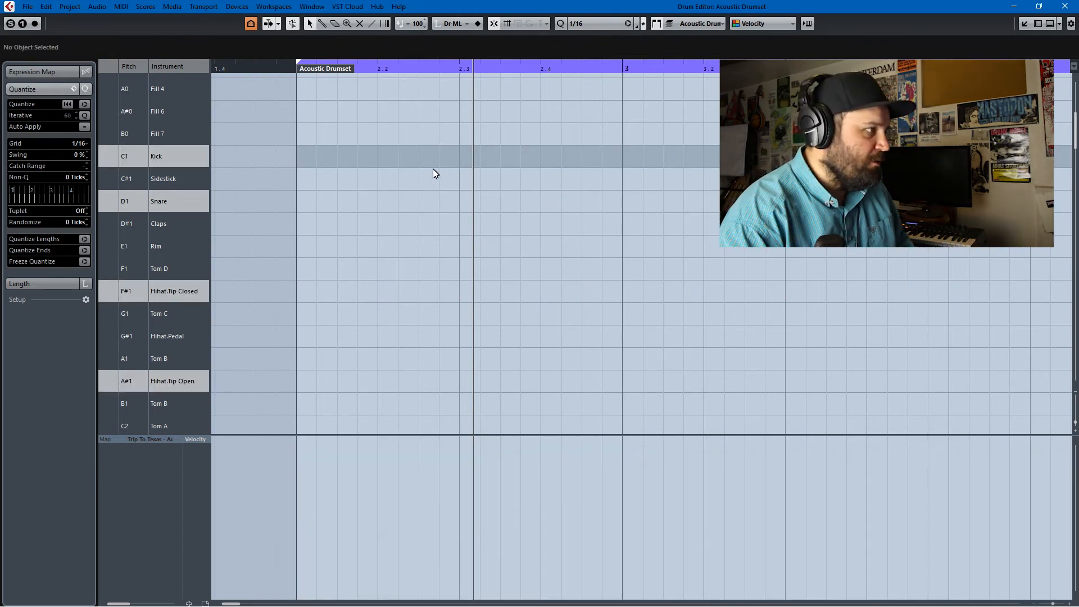
Step: Enter bar 2 with kicks at 2.1.1, 2.3.1 and 2.3.3 and snares on beats 2 and 4
click(296, 155)
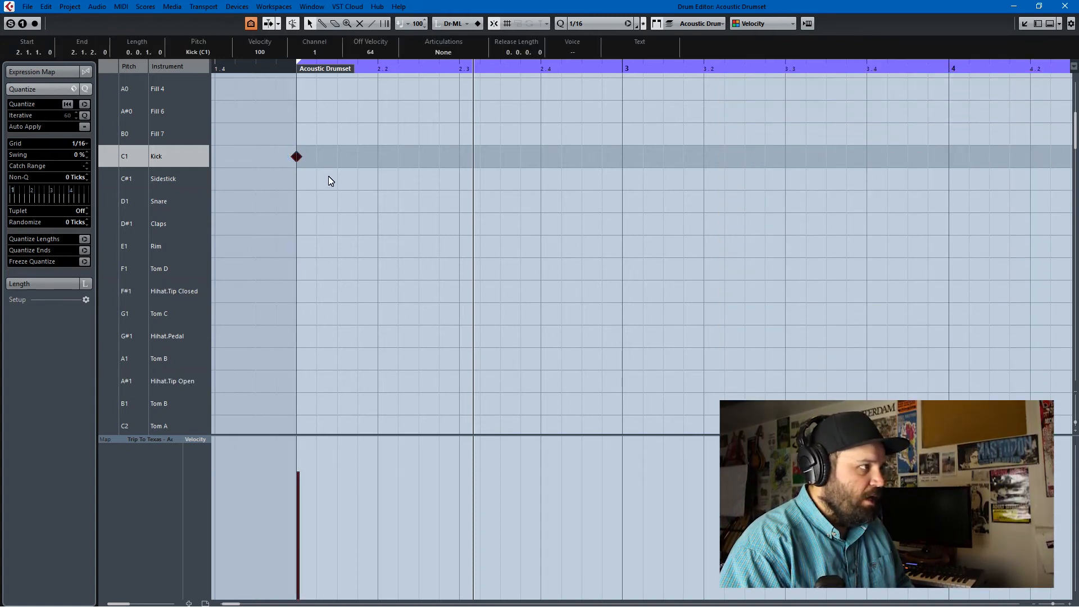
click(379, 203)
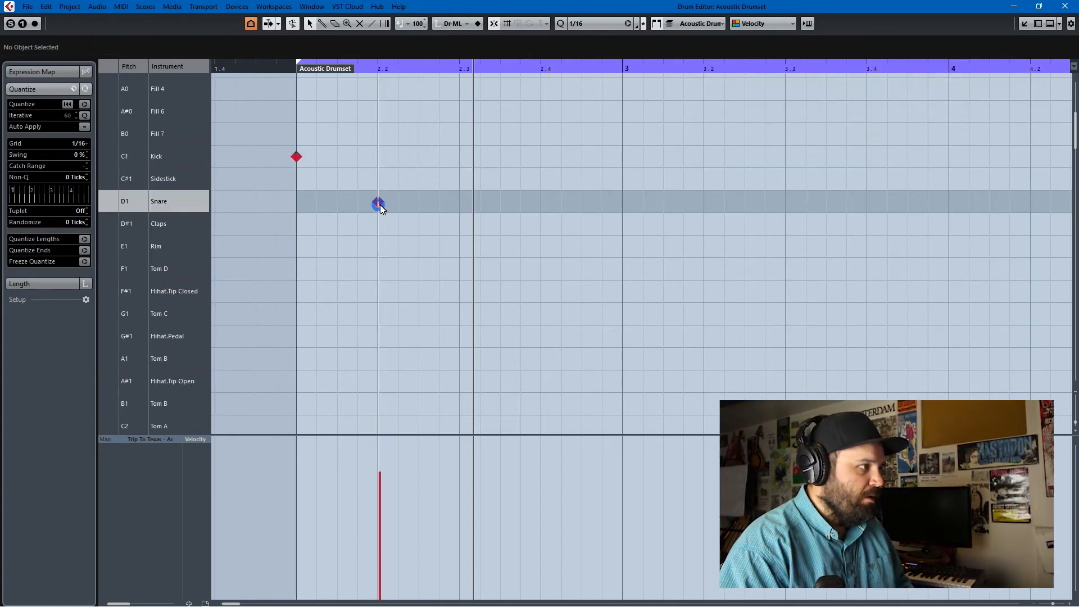
click(458, 160)
click(493, 162)
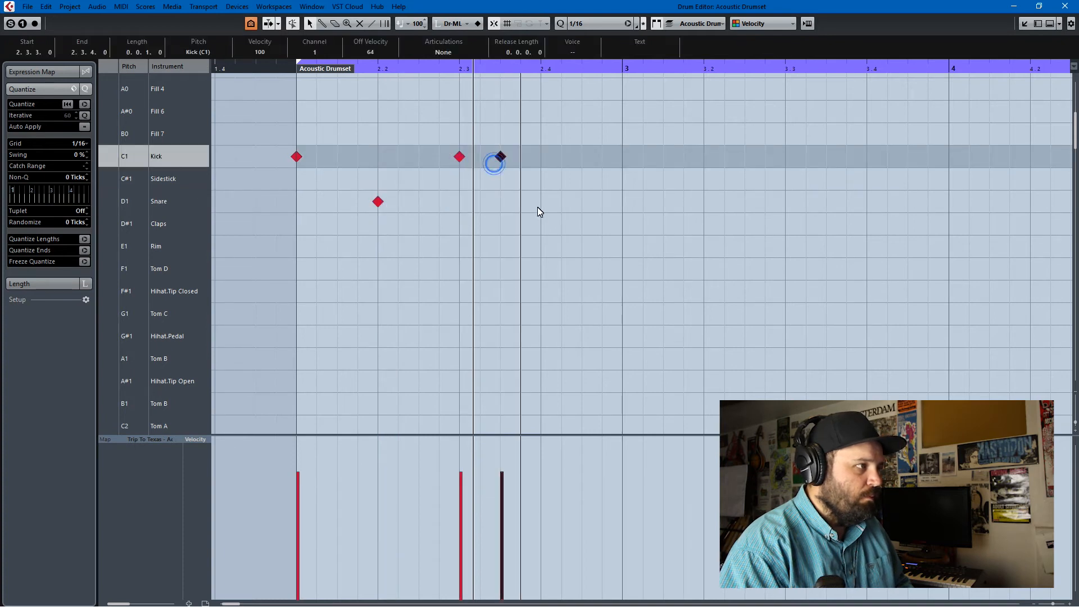
Step: Enter bar 3 with kicks at 3.1.3, 3.3.1 and 3.3.3, snares on beats 2 and 4, and quieter snares at 3.2.2, 3.4.2 and 3.4.3
click(669, 157)
click(702, 203)
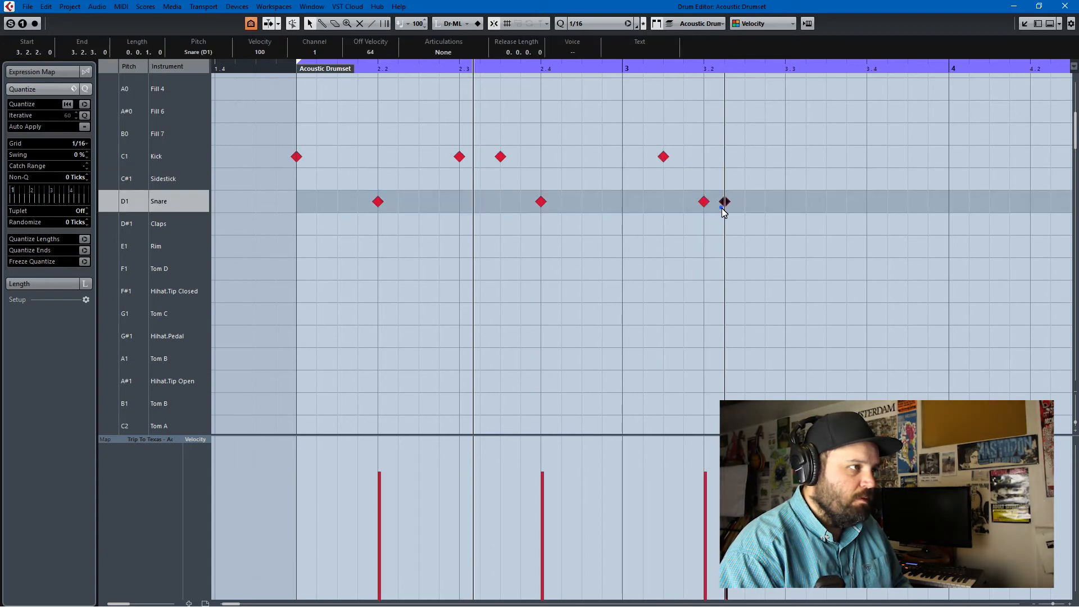
click(785, 163)
click(819, 161)
click(865, 203)
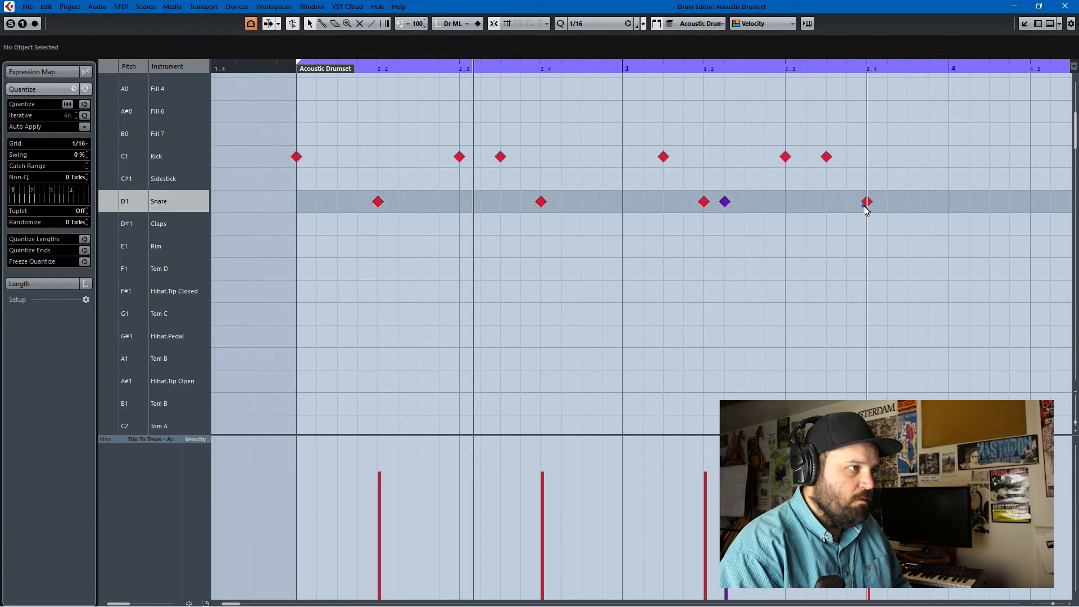
click(890, 208)
click(908, 209)
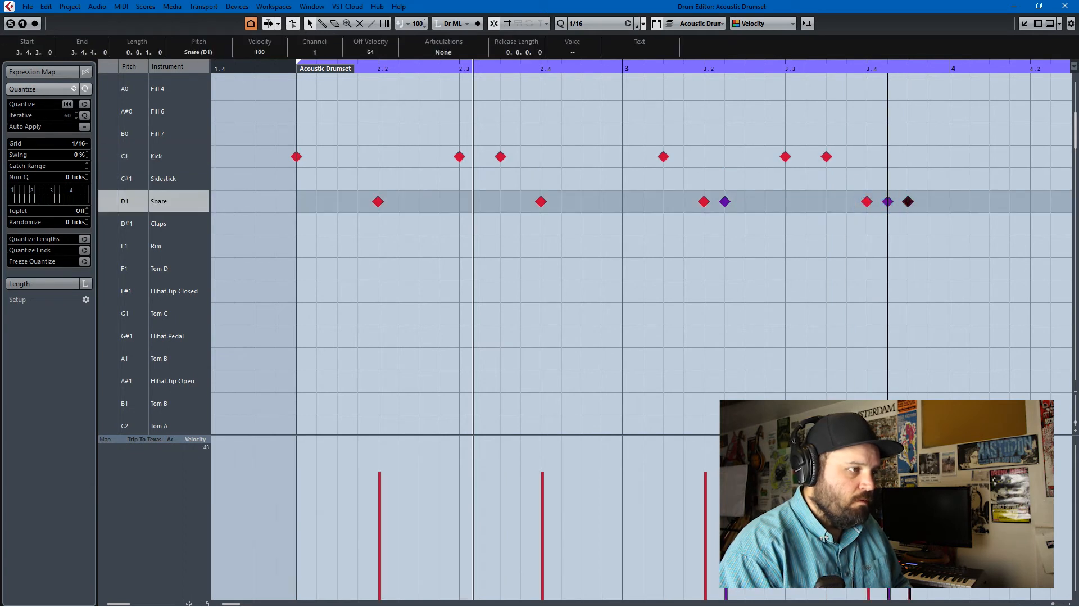
Step: Try replacing the quiet snare at 3.2.2 with a velocity 100 hit and play back the groove
key(space)
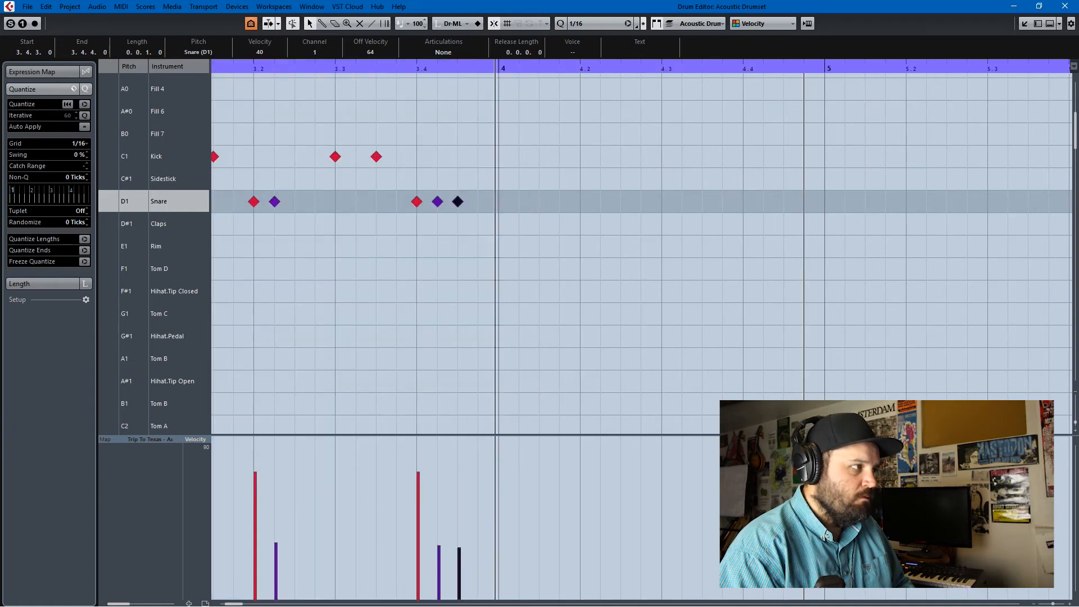
click(274, 202)
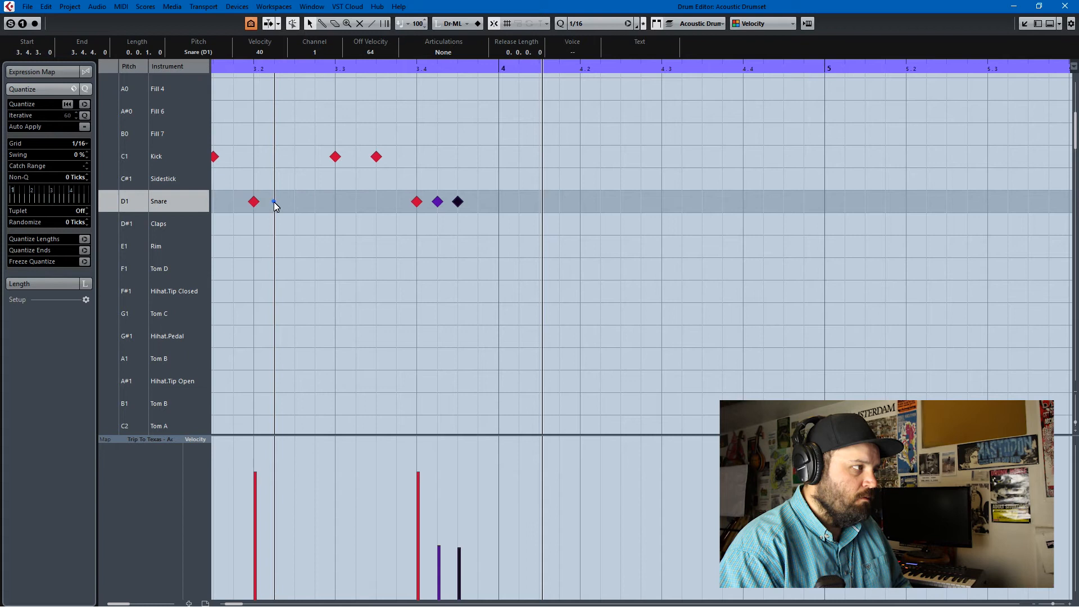
click(274, 201)
key(KP_Subtract)
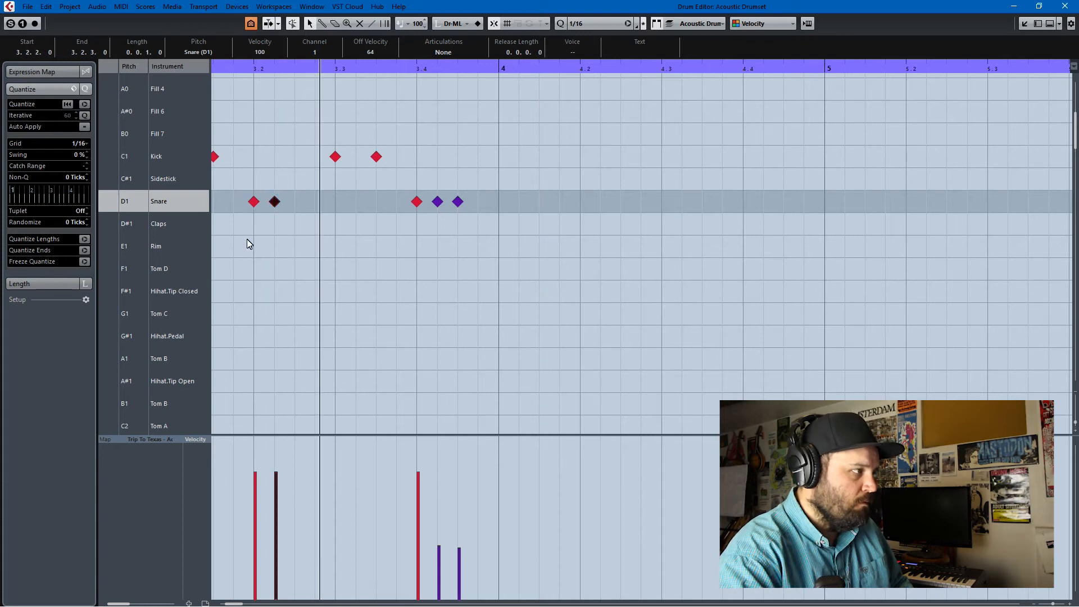
key(space)
key(space)
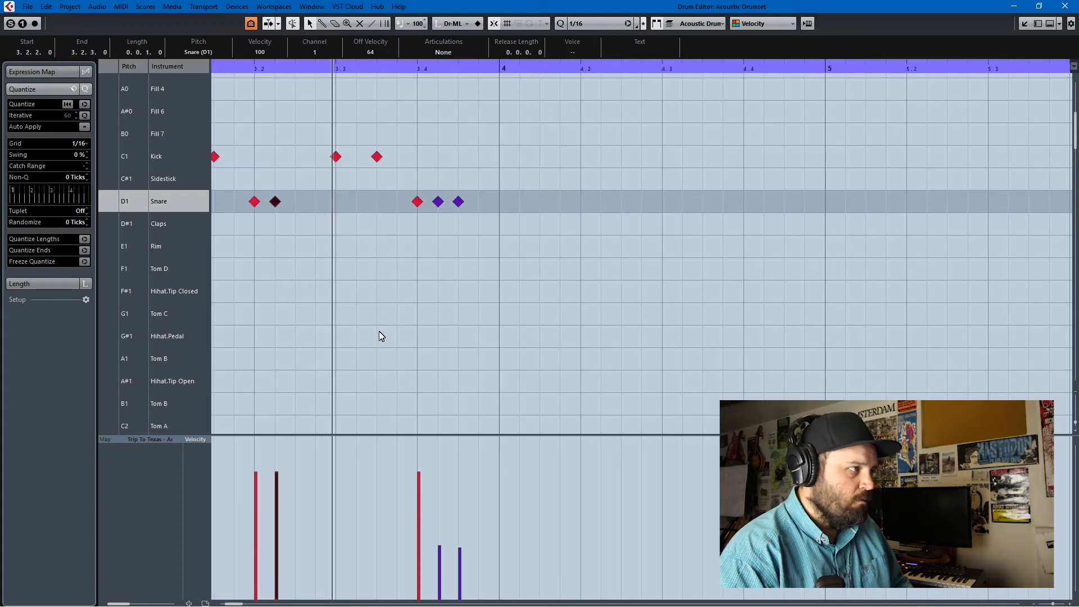
Step: Replace the 3.2.2 snare with one at 3.2.4, add a snare at 3.4.4, and raise the last three snares' velocities progressively to 71
alt+click(273, 204)
alt+click(322, 210)
key(KP_Subtract)
key(space)
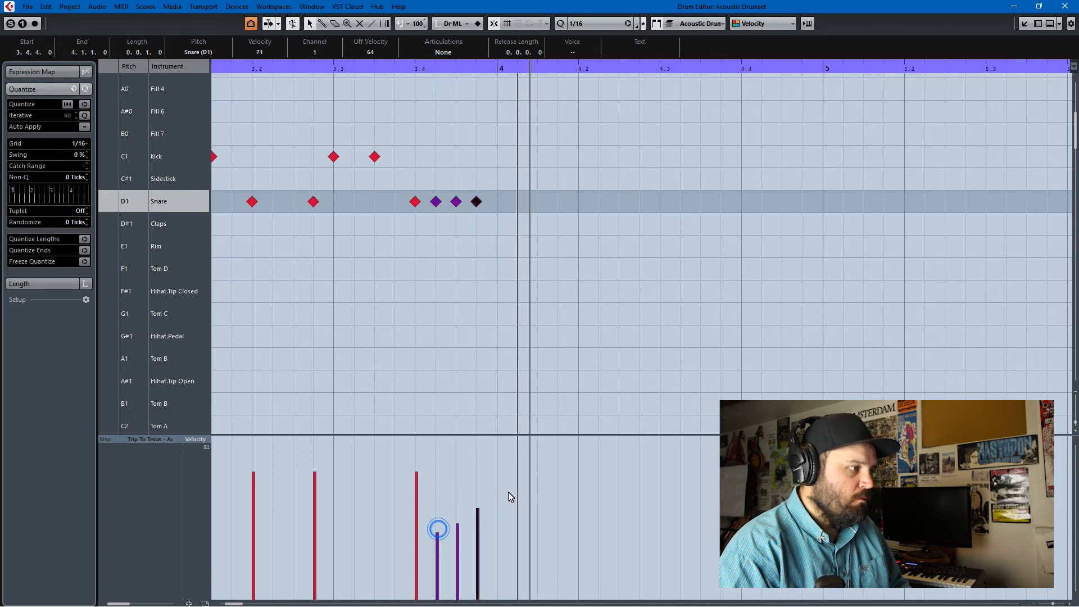
key(KP_Subtract)
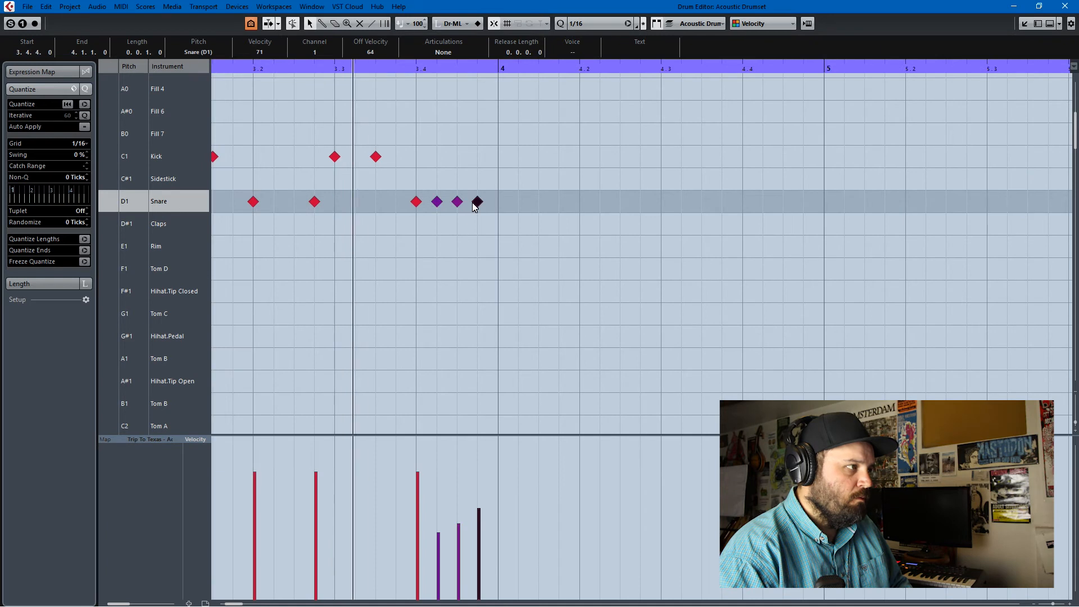
Step: Duplicate the kick and snare pattern from bars 2 and 3 into bars 4 and 5
key(g)
key(g)
drag(533, 257, 267, 116)
key(alt+d)
key(h)
key(h)
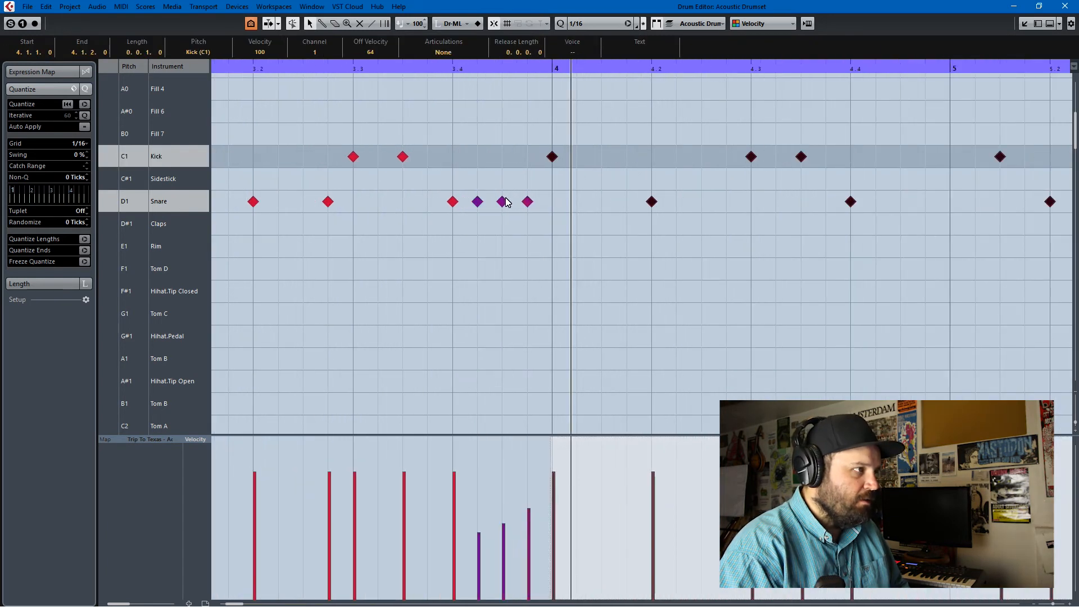
Step: Add closed hi-hats at 2.1.1, 2.1.2 and 2.1.3, an open hi-hat at 2.1.4, and a pedal hi-hat on beat 2 of bar 2
key(g)
key(g)
key(g)
scroll(263, 264, up, 3)
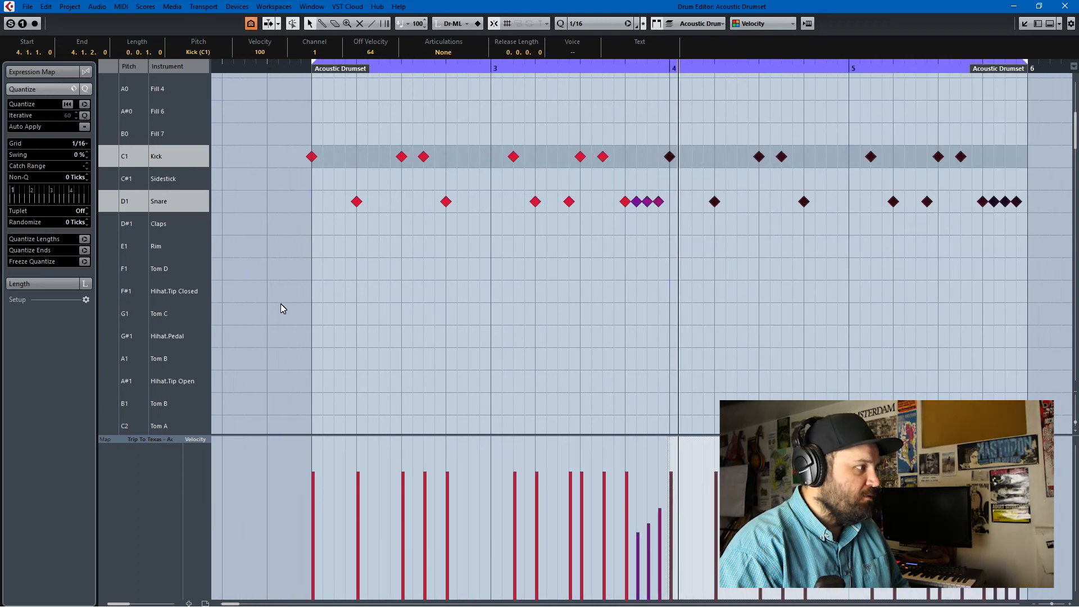
click(311, 291)
click(323, 292)
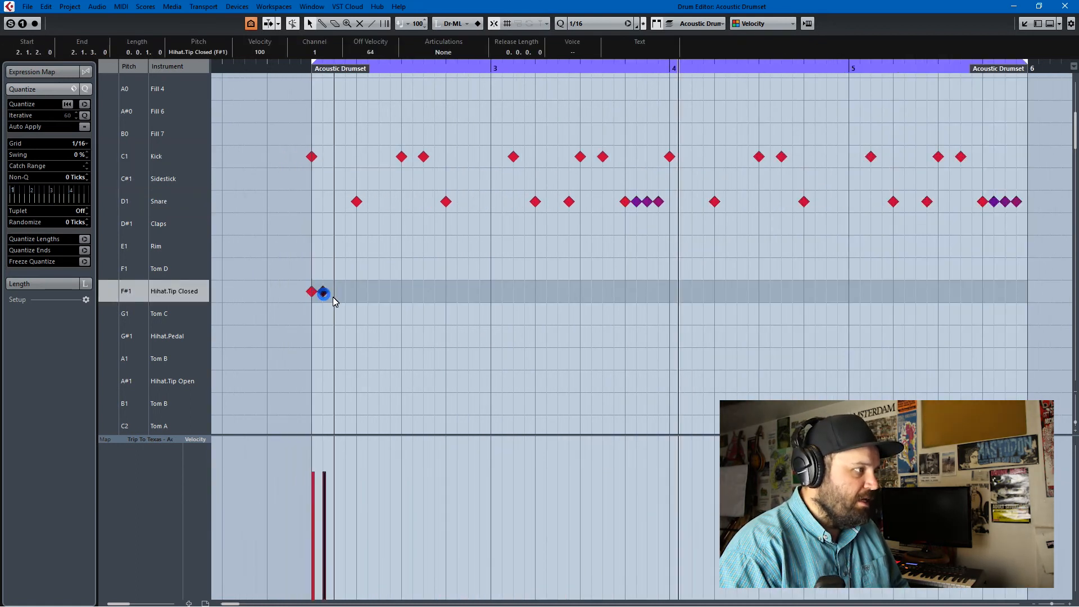
click(345, 358)
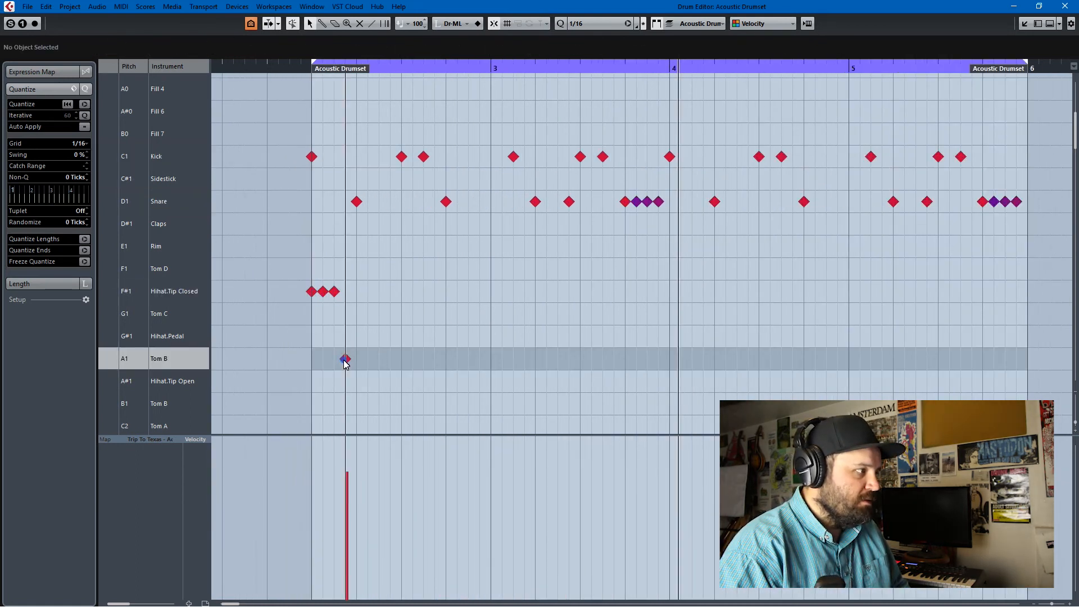
click(345, 381)
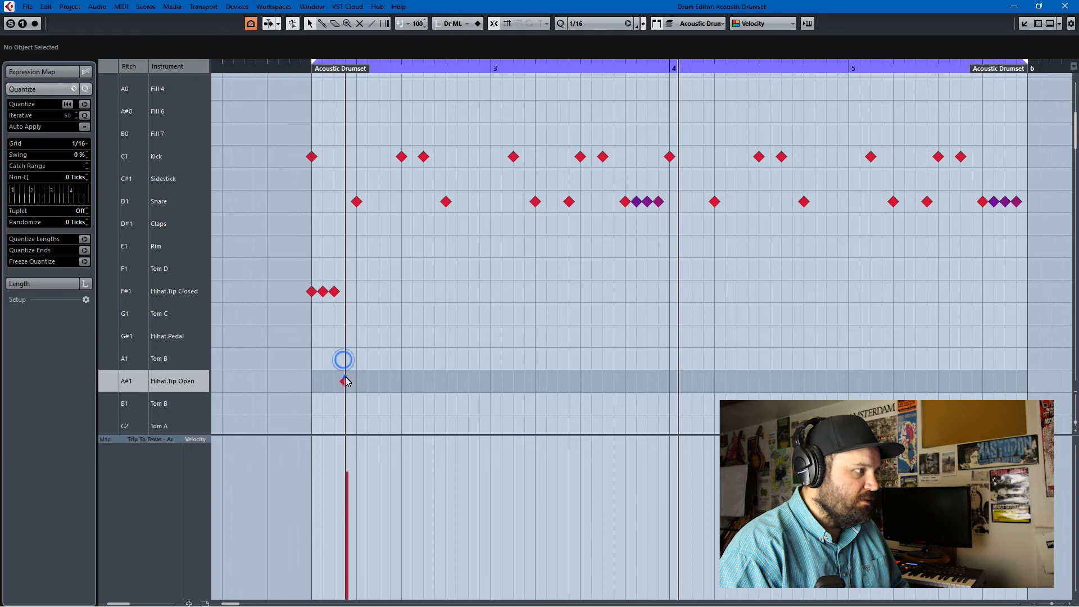
click(356, 291)
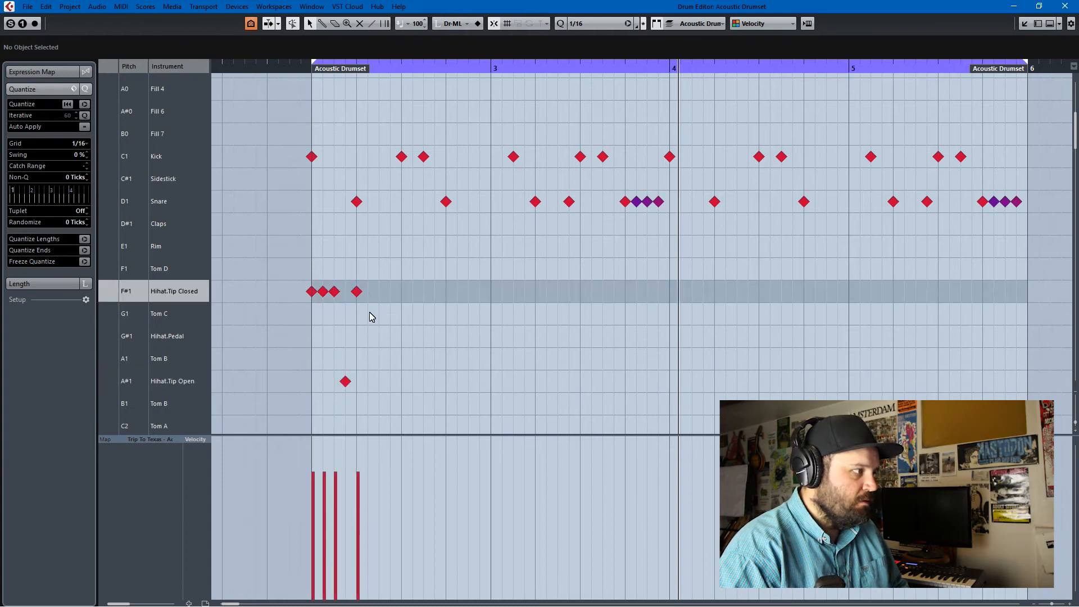
click(358, 343)
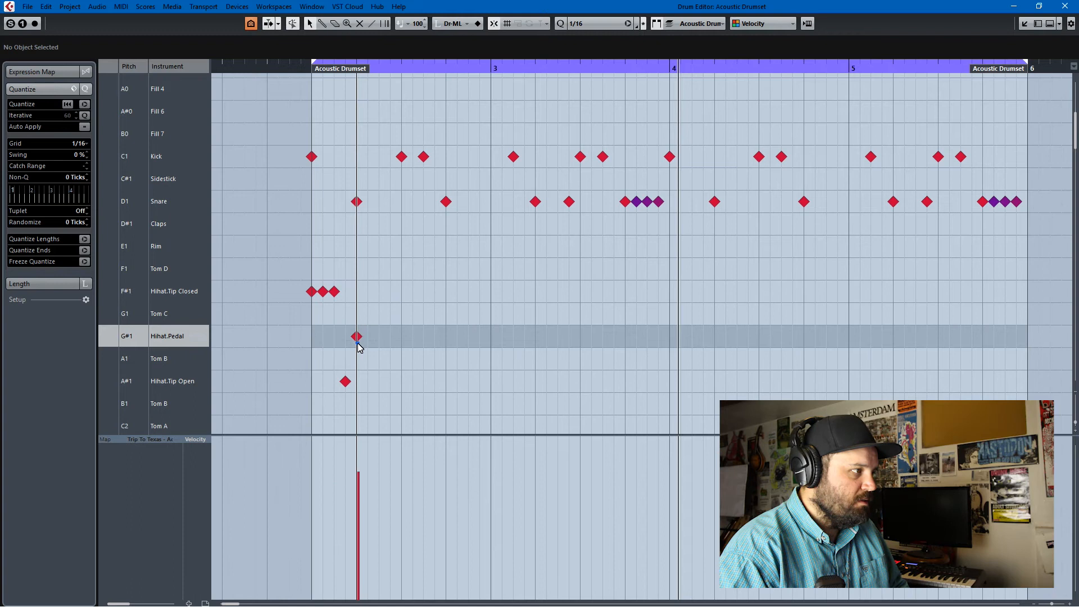
Step: Add closed hi-hats at 2.2.3 and 2.2.4, an open hi-hat at 2.3.3, and a pedal hi-hat on beat 4 of bar 2
click(378, 292)
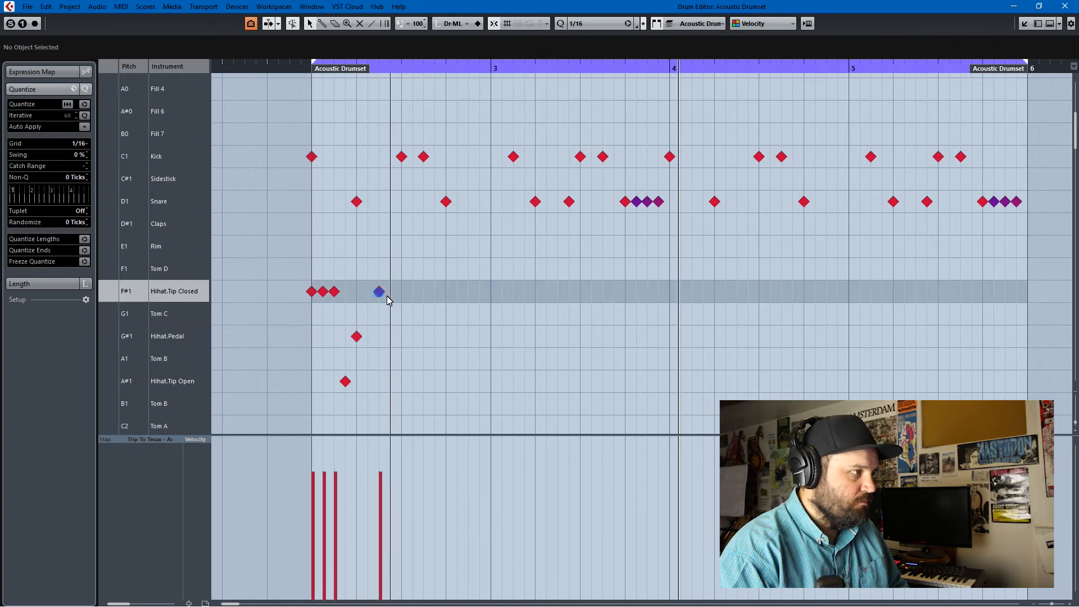
click(393, 292)
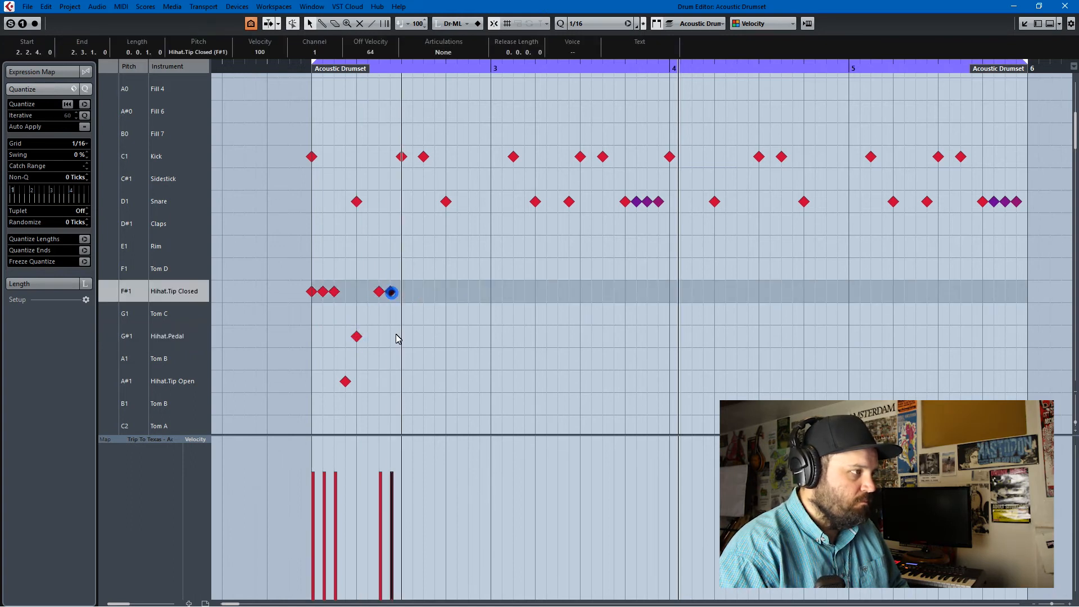
click(423, 382)
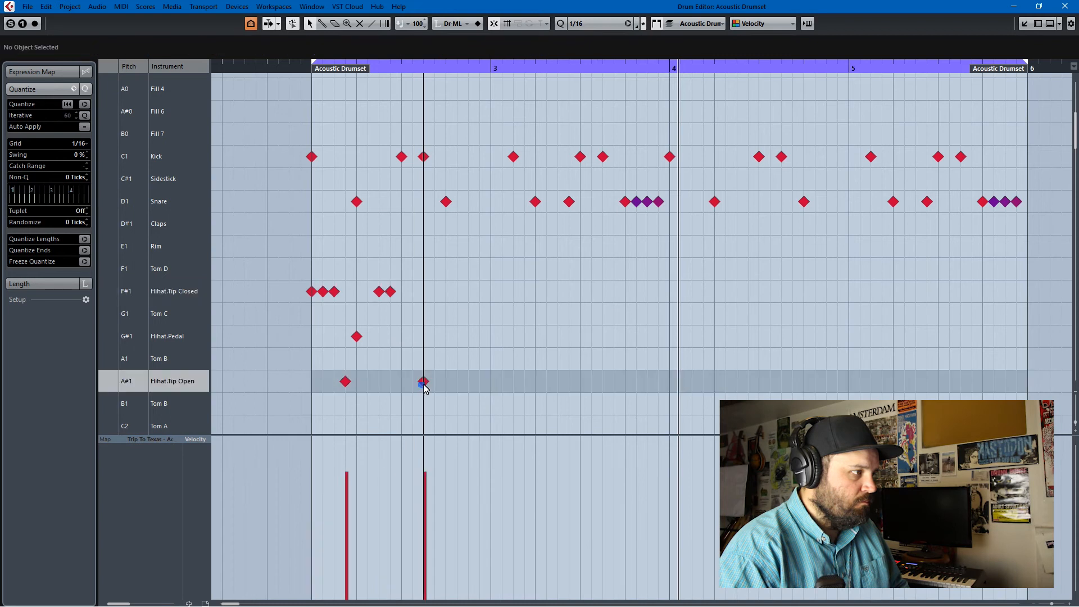
click(446, 345)
Step: Copy the bar 2 hi-hat pattern to bar 3, and both bars' hi-hats to bars 4 and 5
drag(477, 406, 251, 255)
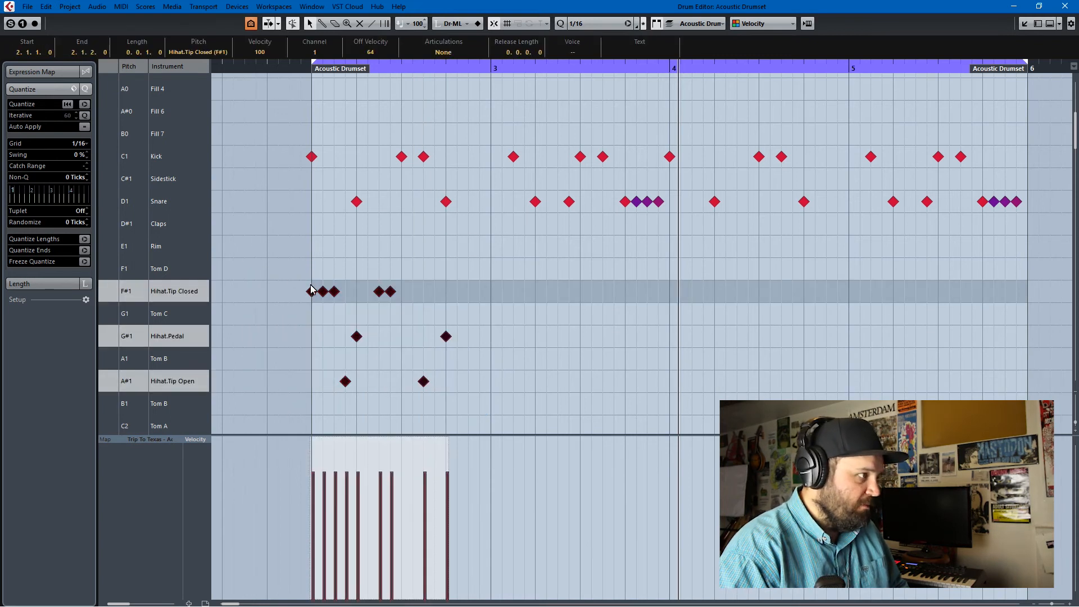
drag(310, 293, 492, 303)
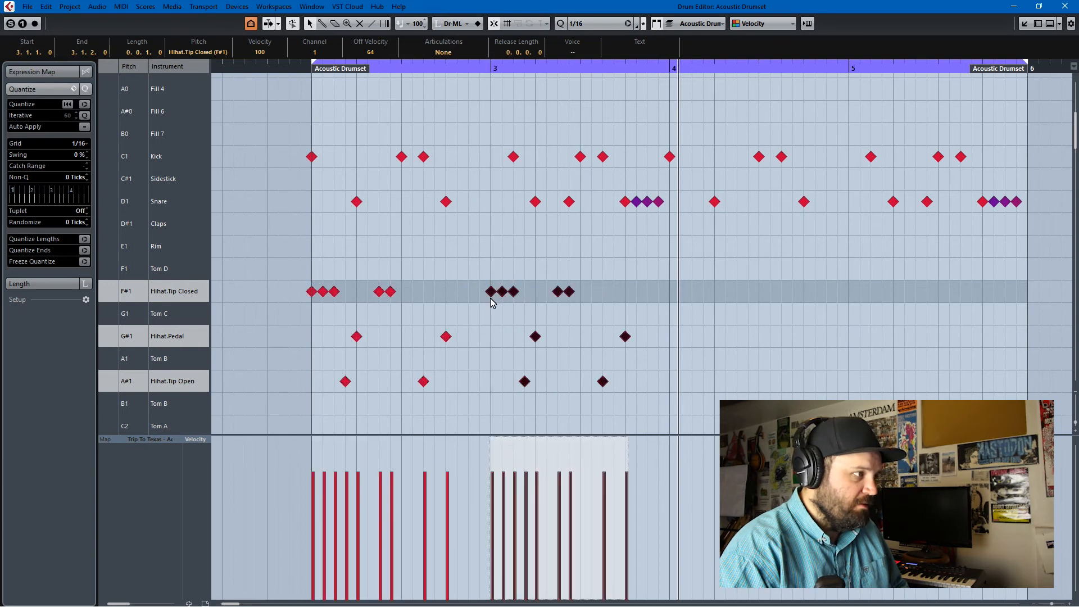
drag(682, 386, 262, 248)
drag(337, 294, 665, 296)
Step: Add Ride.Bow notes on every beat of bars 2 through 5
scroll(660, 295, down, 5)
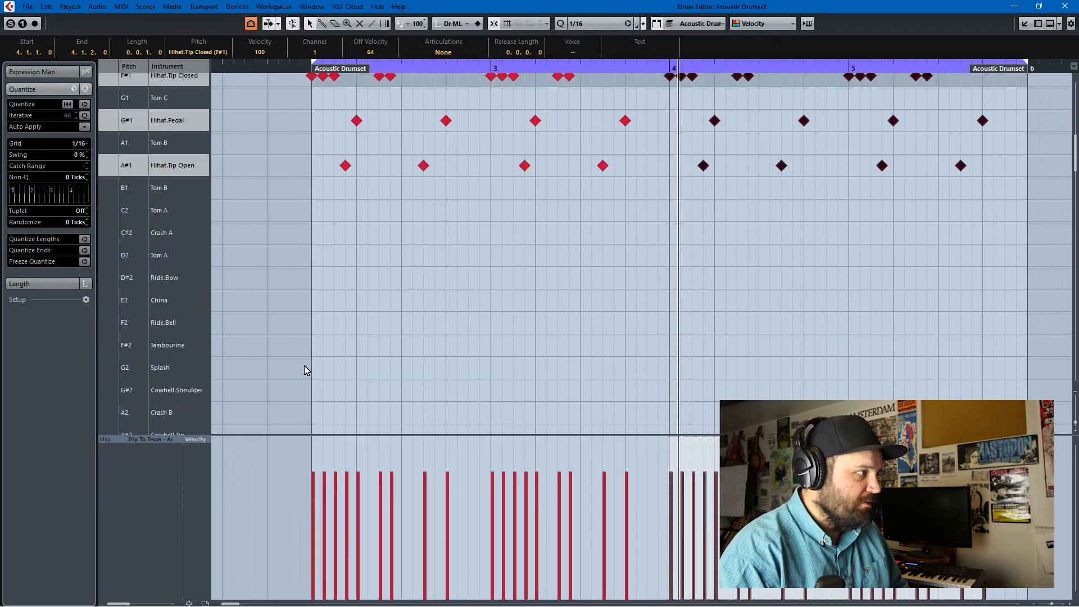
scroll(274, 372, down, 3)
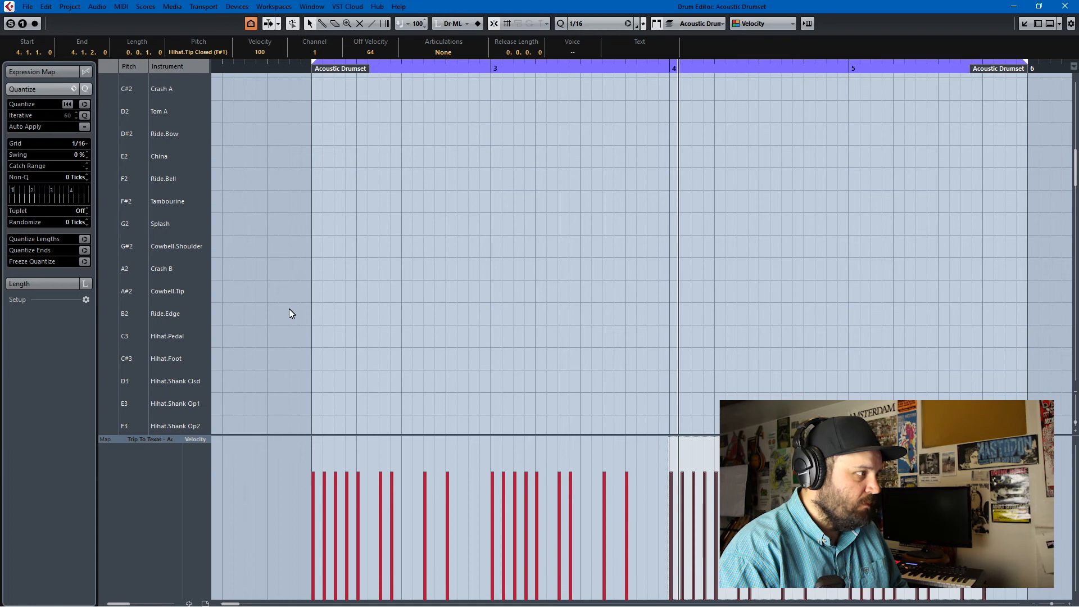
scroll(301, 330, up, 2)
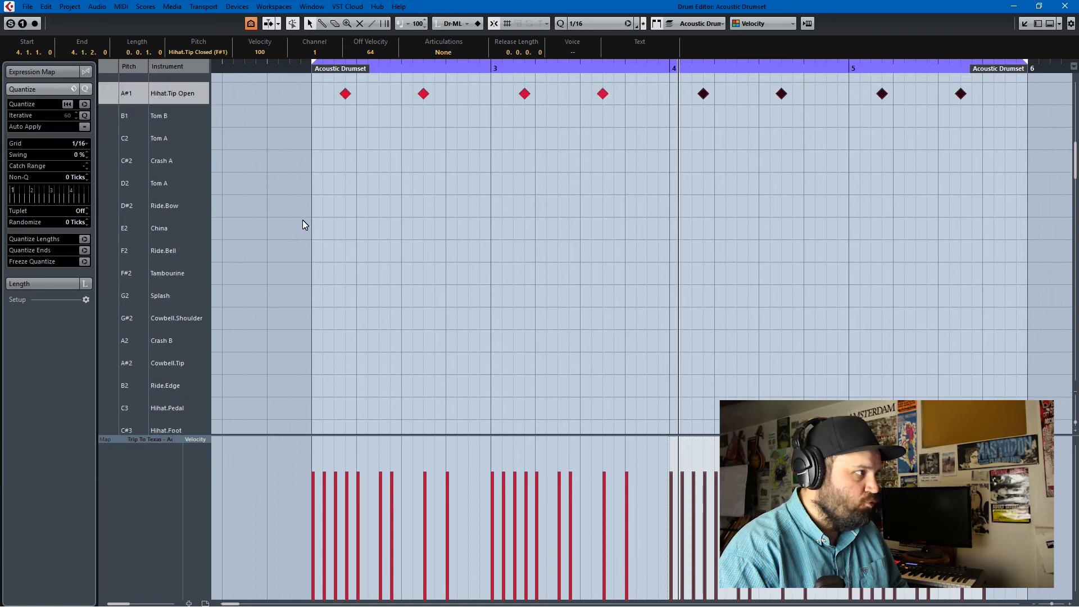
click(312, 208)
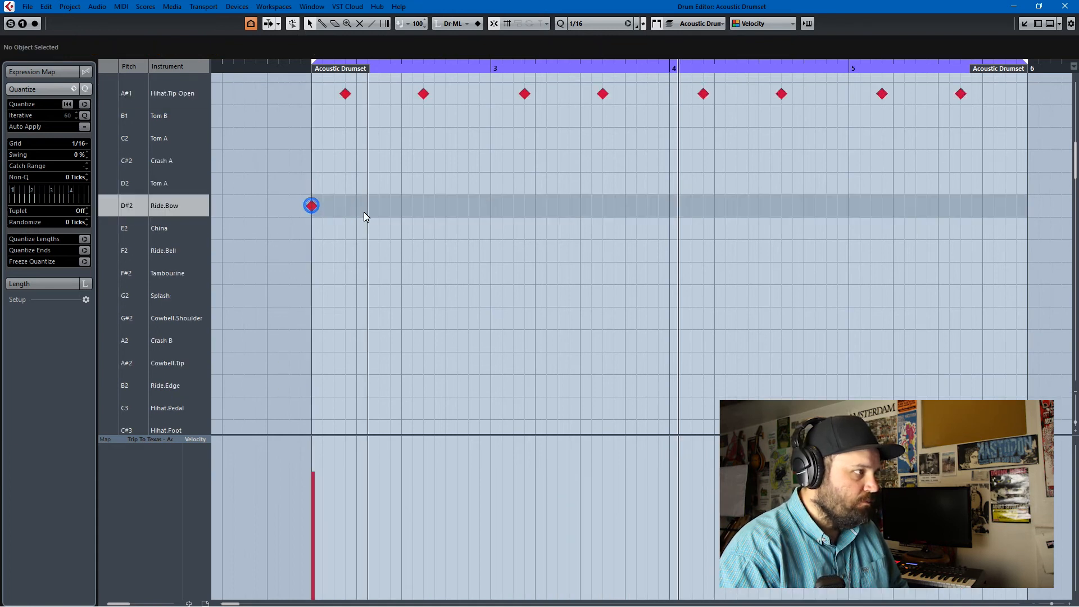
click(356, 209)
click(400, 210)
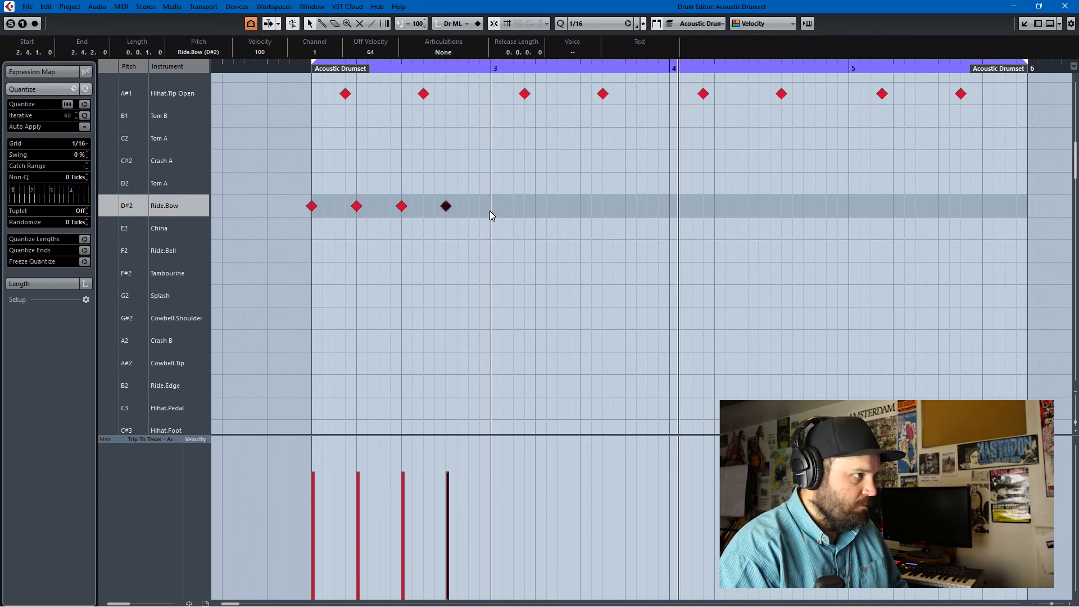
click(535, 209)
click(581, 209)
click(625, 208)
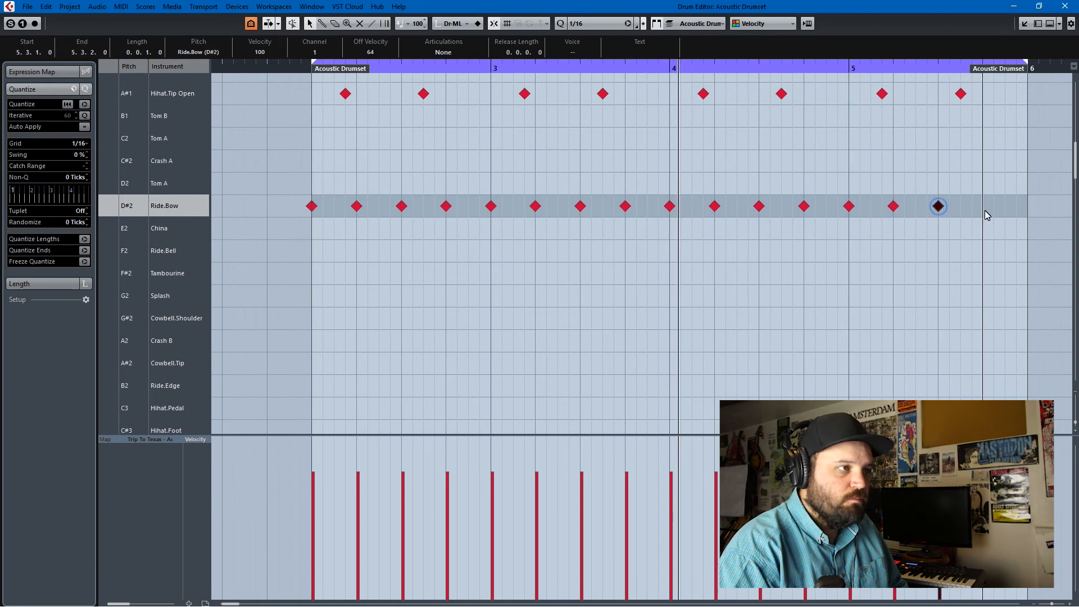
scroll(883, 218, up, 5)
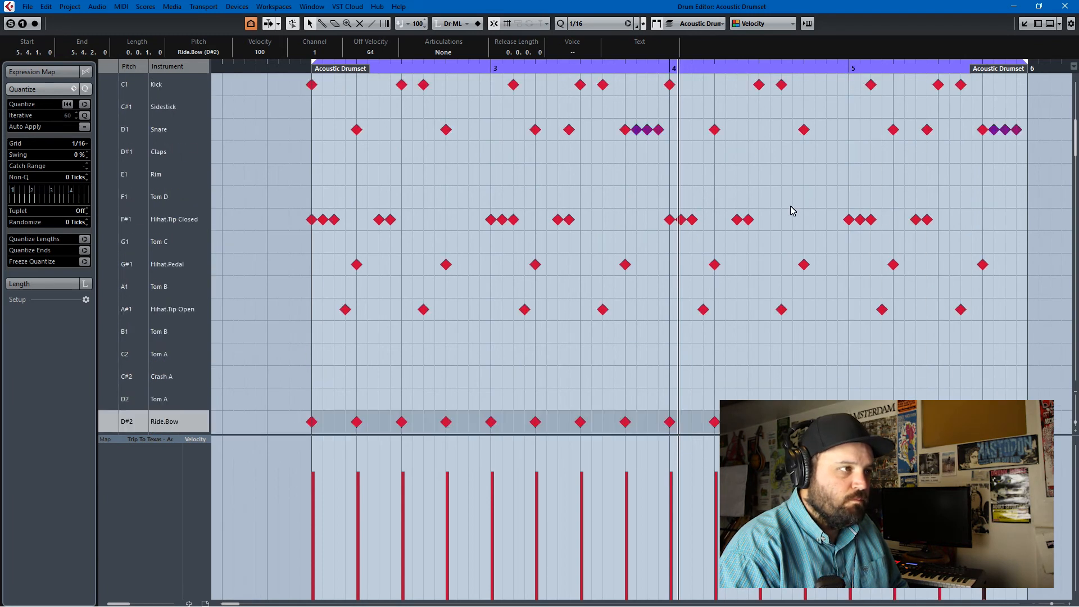
Step: Vary the velocities of the closed hi-hats in bars 2 through 5 below 100, starting at 72 on the first note
key(g)
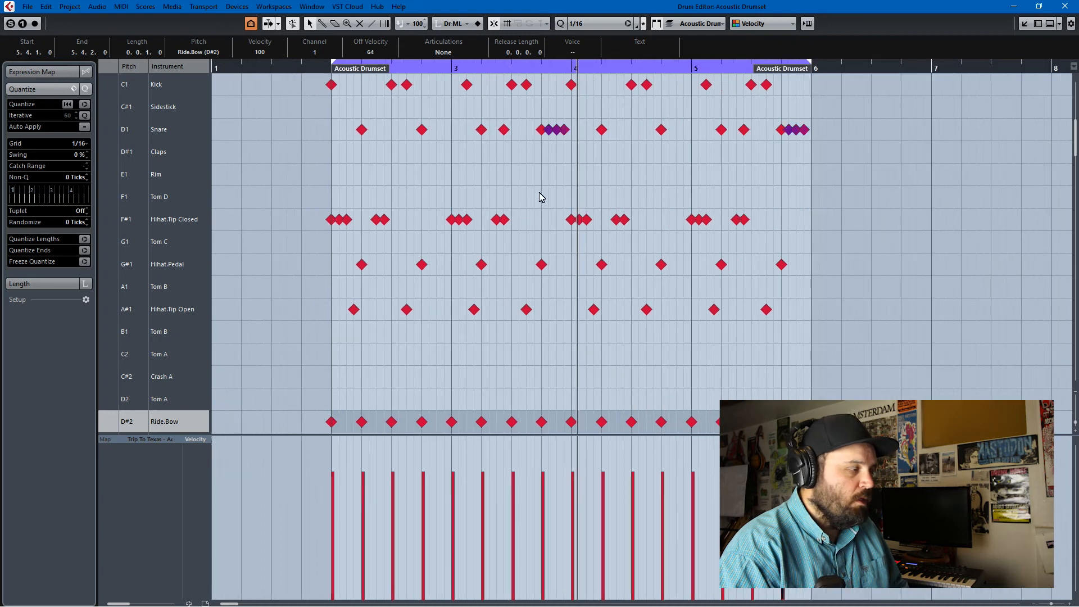
drag(285, 204, 860, 215)
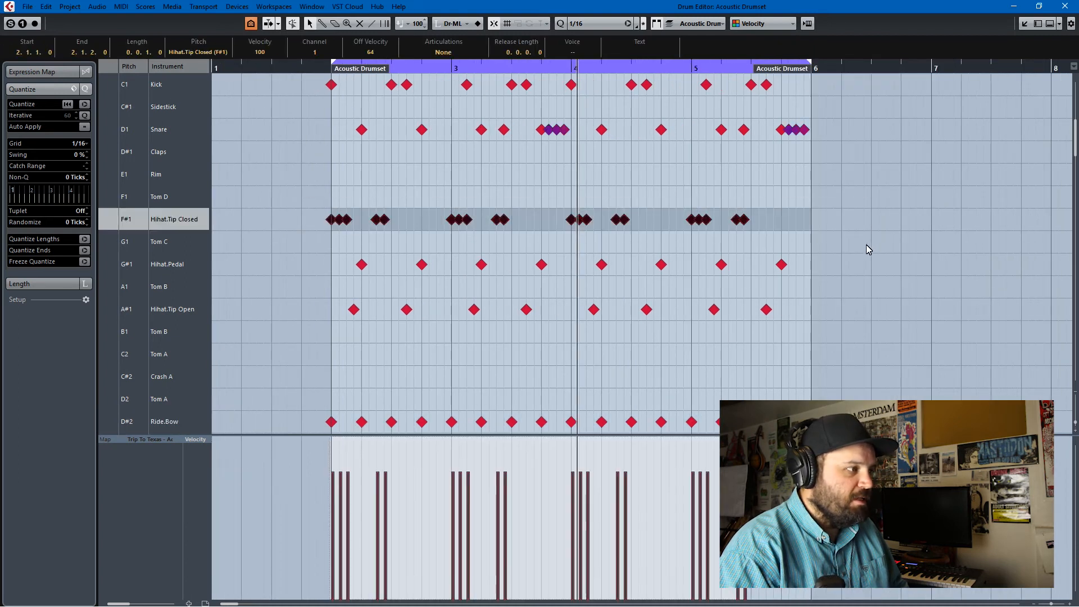
drag(350, 509, 470, 512)
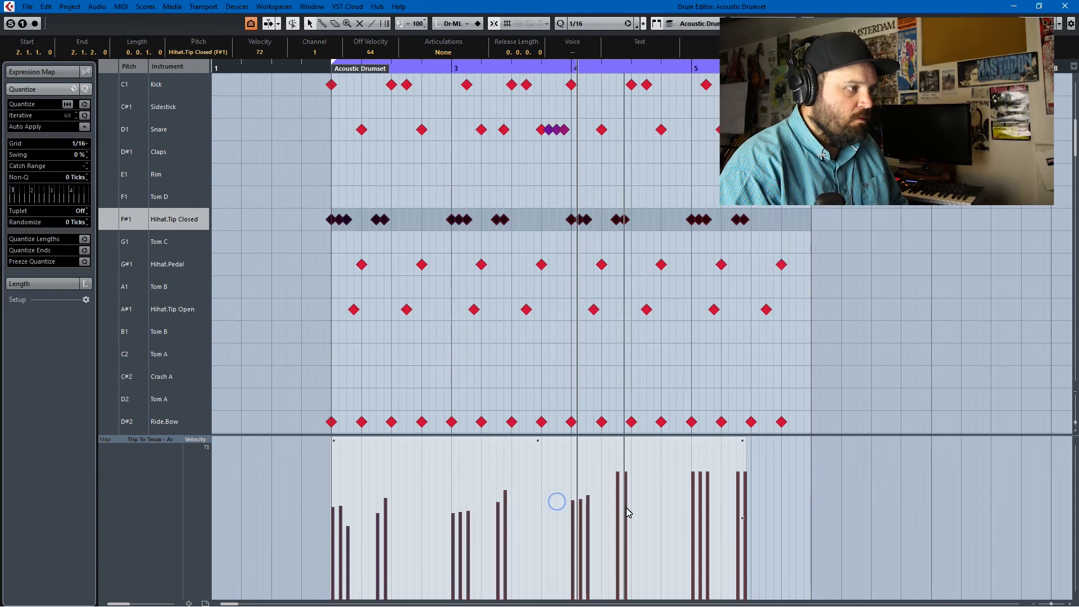
drag(643, 510, 709, 510)
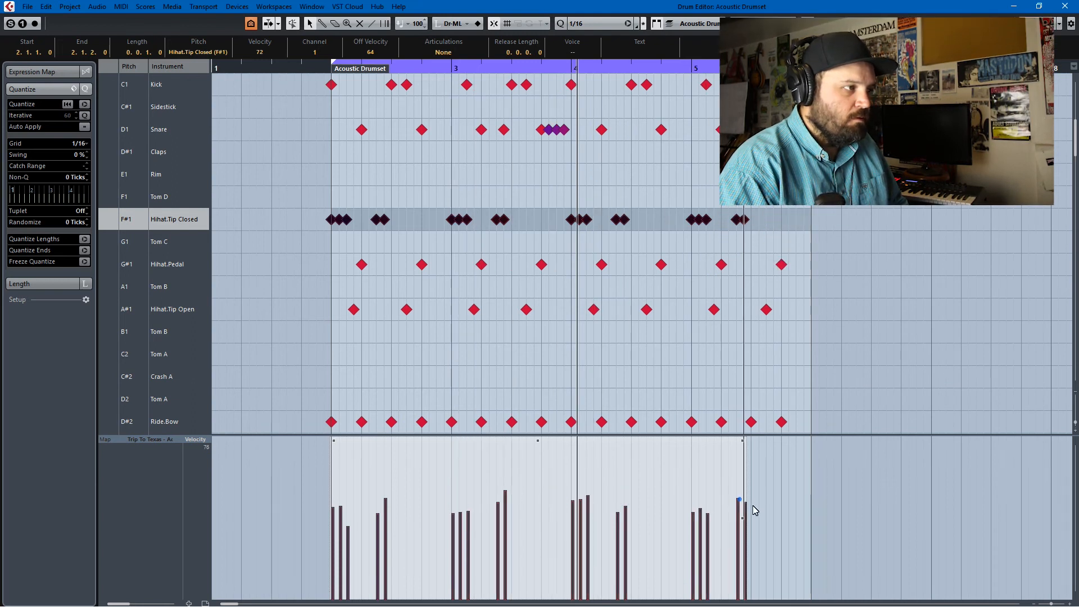
Step: Draw uneven, softer velocities for all the open hi-hats in bars 2 through 5, starting at 68 on the first note
drag(243, 260, 827, 353)
drag(346, 512, 395, 522)
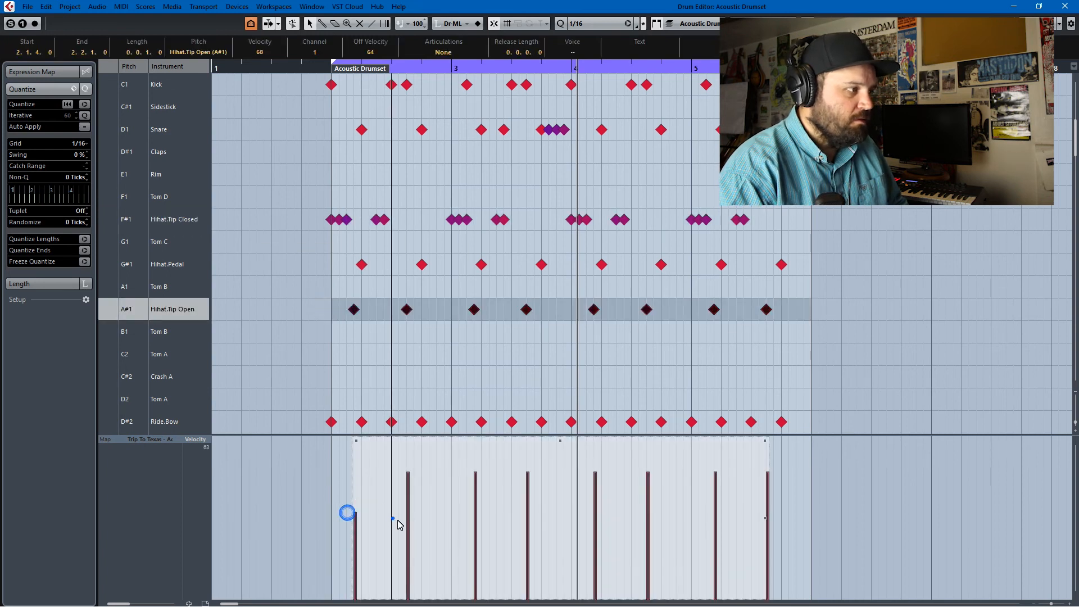
drag(558, 526, 740, 519)
Step: Draw varied, softer velocities for the Ride.Bow notes across bars 2 through 5, starting at 41 on the first note
scroll(528, 353, down, 3)
drag(320, 271, 803, 352)
drag(414, 499, 605, 529)
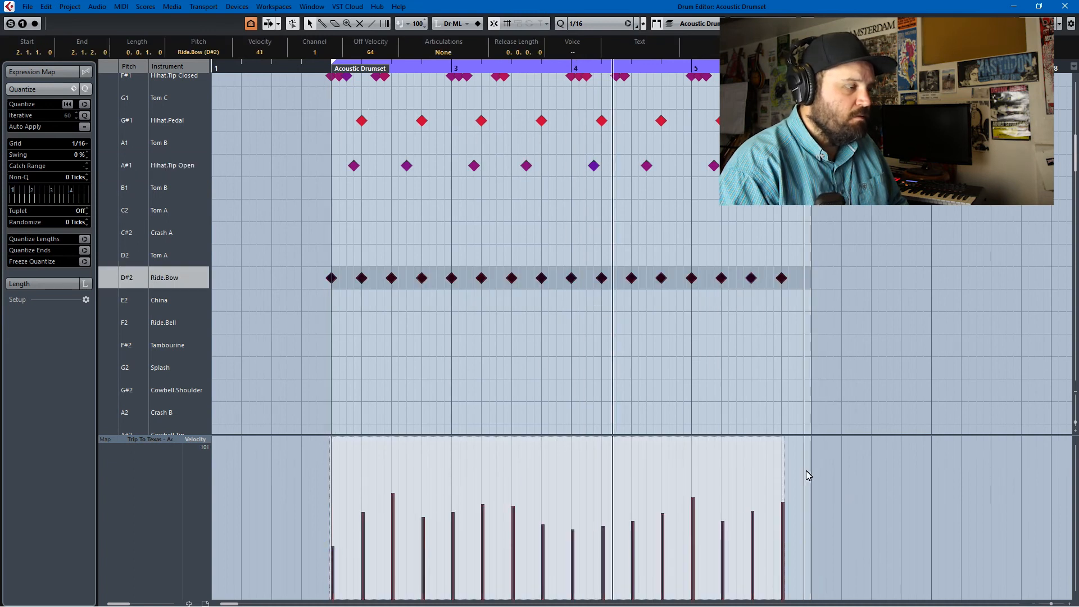
Step: Remove the closed hi-hats from the downbeats of bars 2 through 5 and from 2.1.2
drag(373, 66, 368, 93)
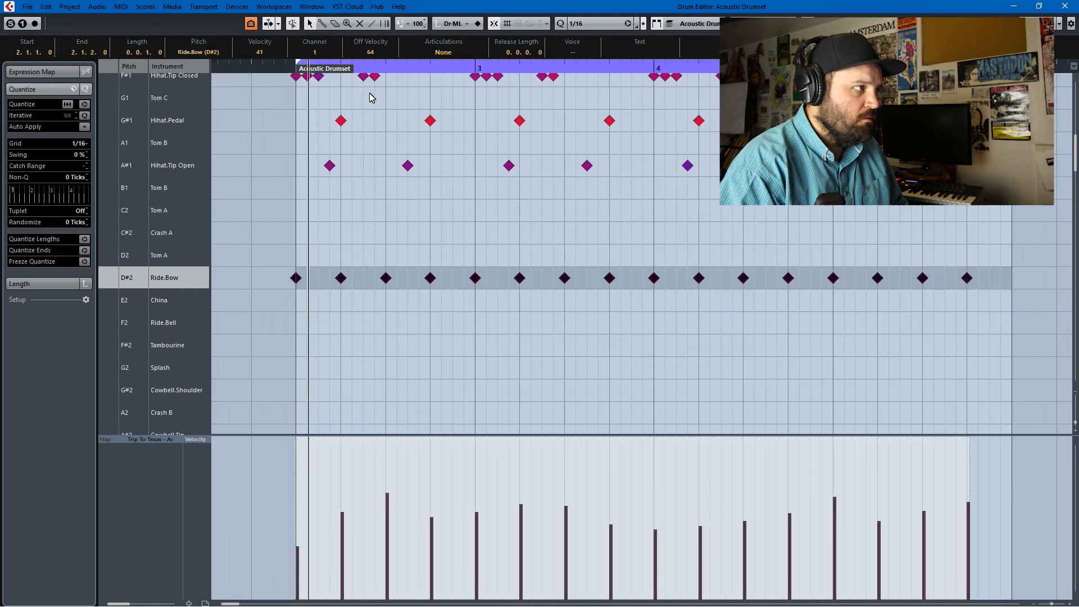
click(296, 77)
drag(477, 79, 657, 86)
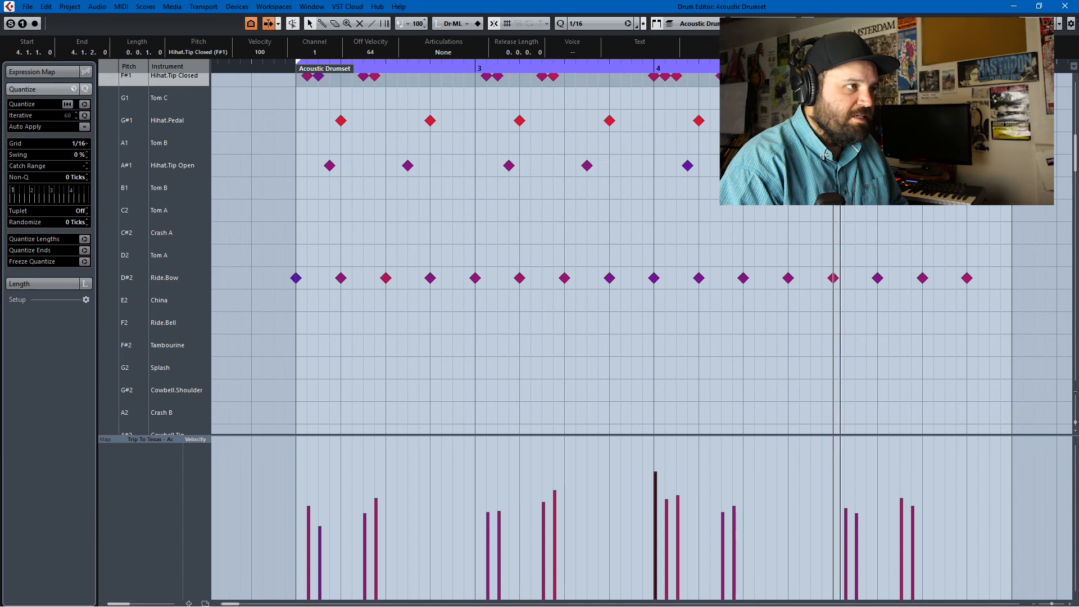
scroll(638, 163, up, 3)
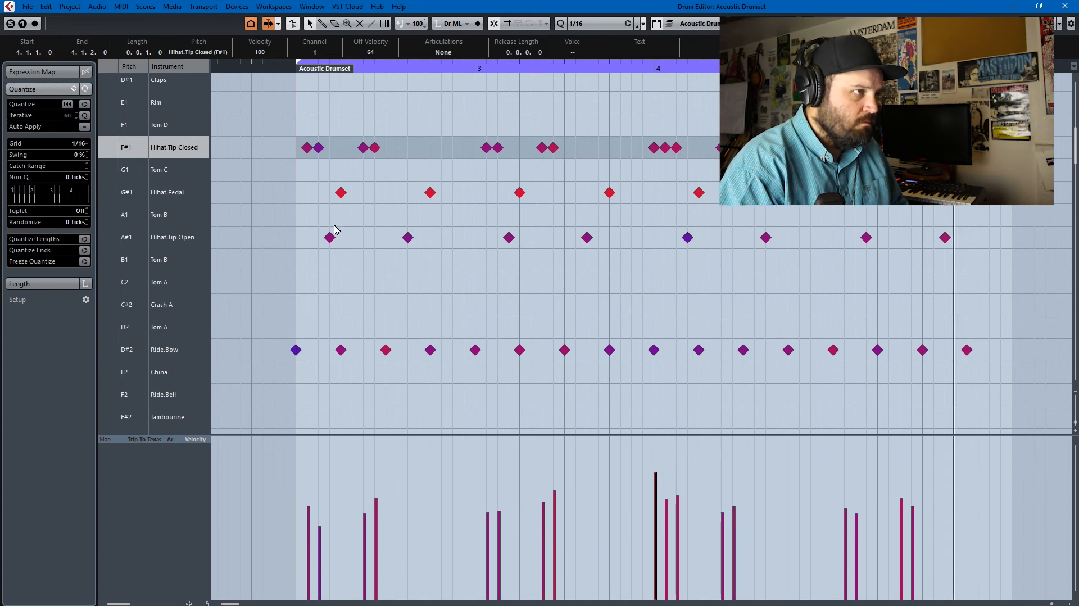
double_click(656, 149)
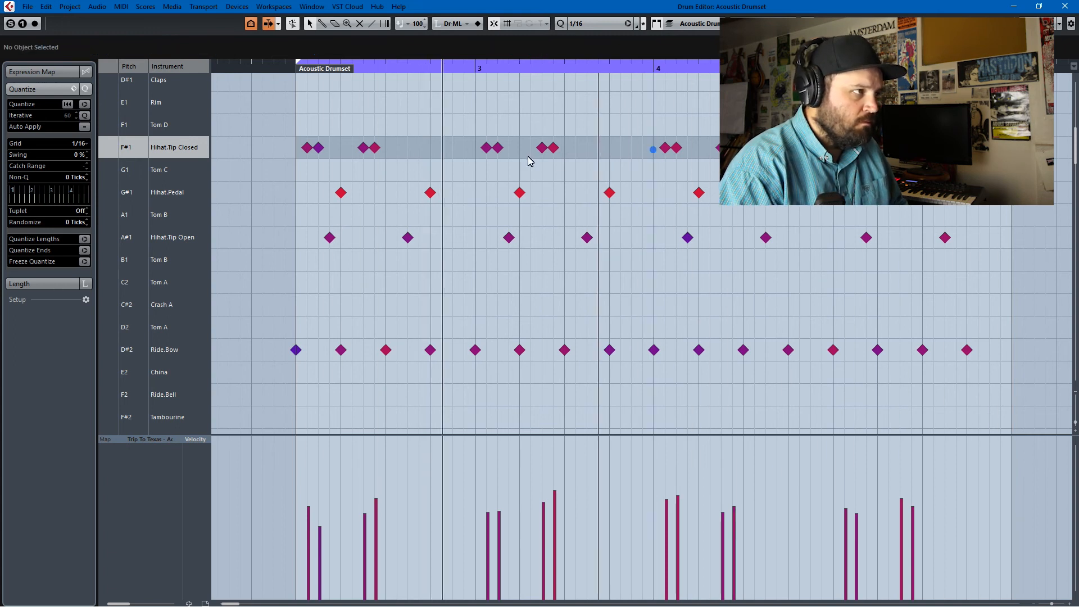
double_click(309, 148)
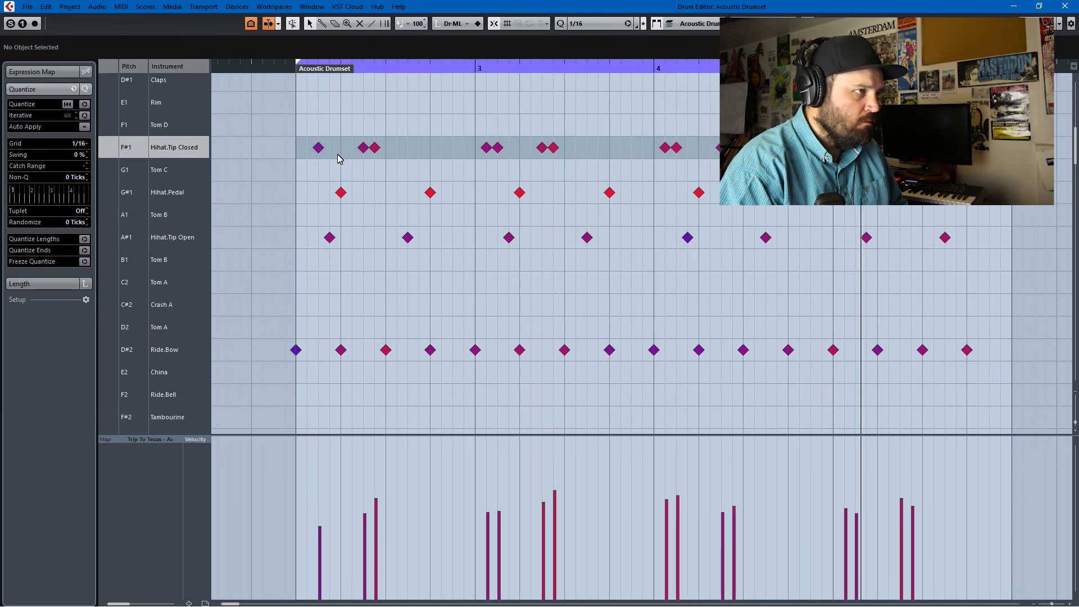
Step: Select all the pedal hi-hats and examine the complete drum pattern across its instrument lanes
drag(305, 181, 814, 189)
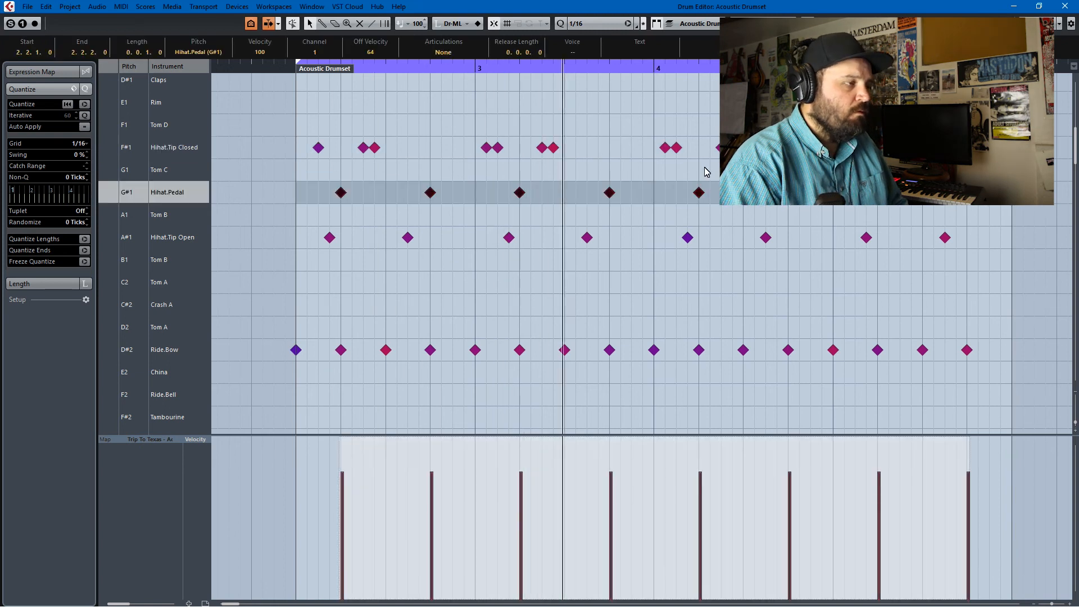
scroll(707, 172, up, 5)
scroll(707, 172, down, 5)
scroll(613, 206, down, 3)
scroll(614, 205, up, 2)
scroll(614, 206, down, 1)
scroll(614, 206, up, 1)
scroll(613, 206, up, 3)
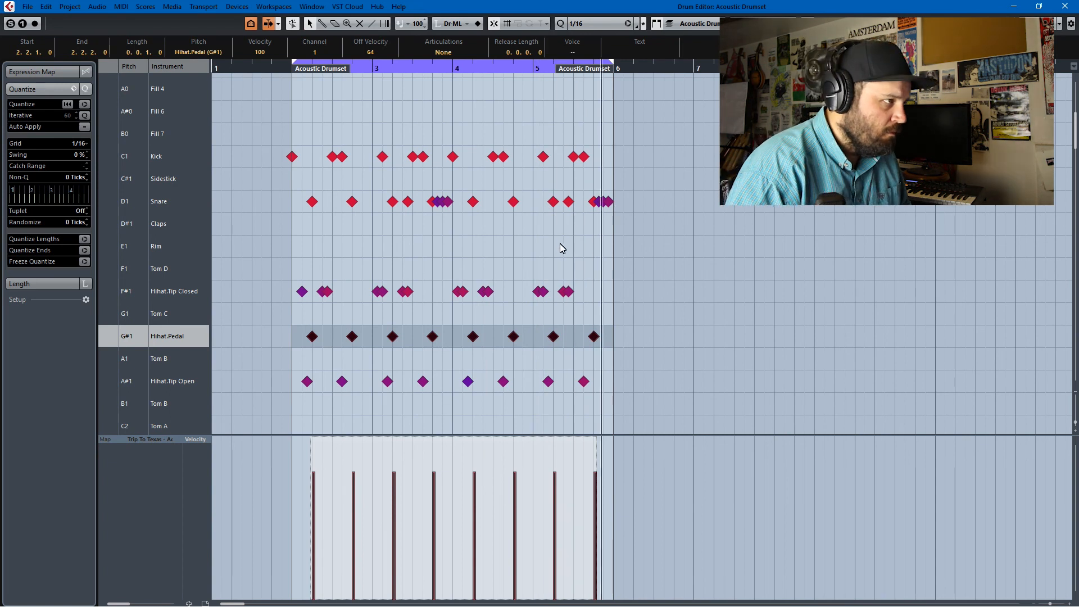
scroll(561, 244, up, 2)
scroll(564, 241, down, 3)
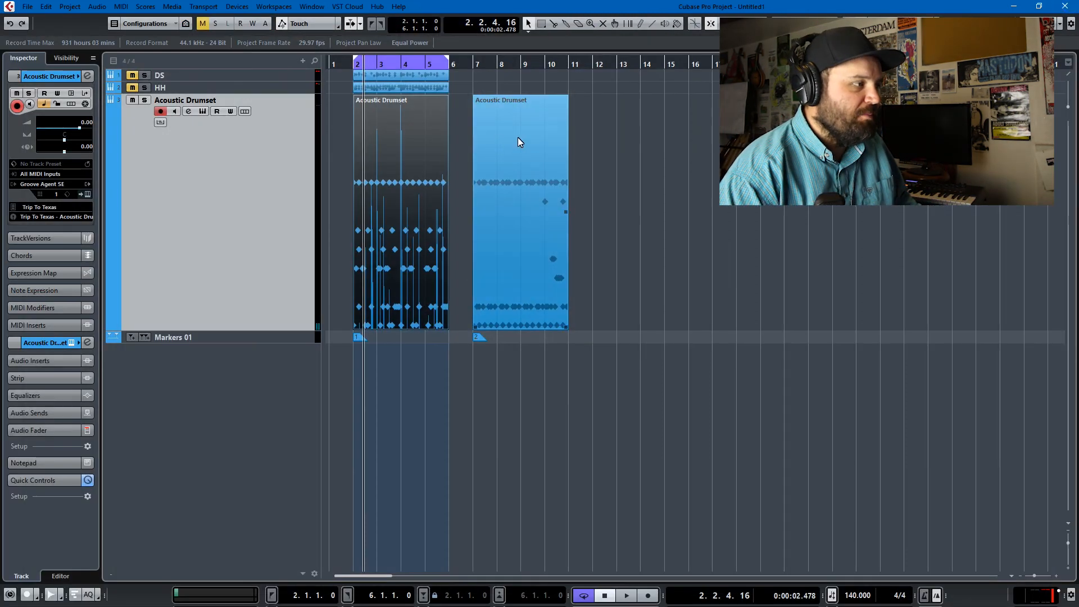
Step: Open Groove Agent SE for the Acoustic Drumset track and audition the Main 16 pattern
click(202, 111)
drag(575, 122, 647, 56)
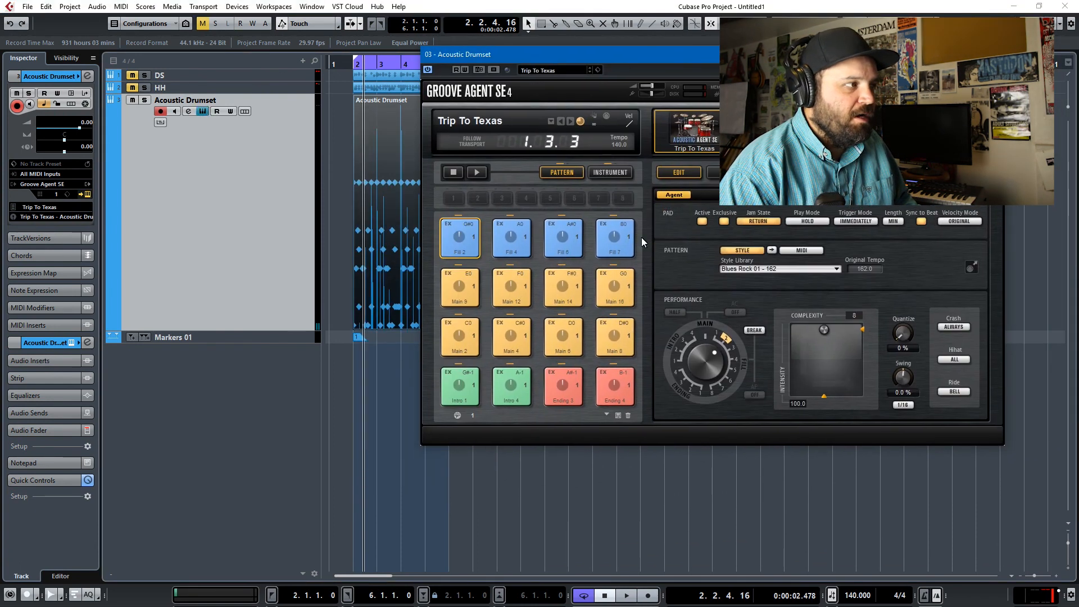
click(611, 298)
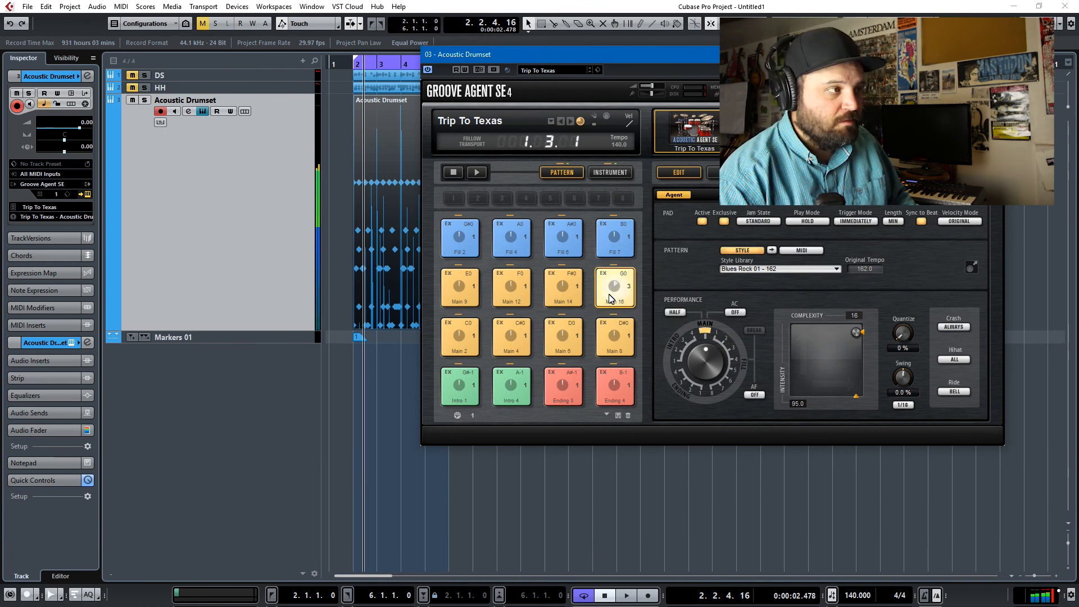
Step: Place the Main 16 pattern on the Acoustic Drumset track at bar 21 and shorten the clip to three bars
drag(685, 54, 405, 161)
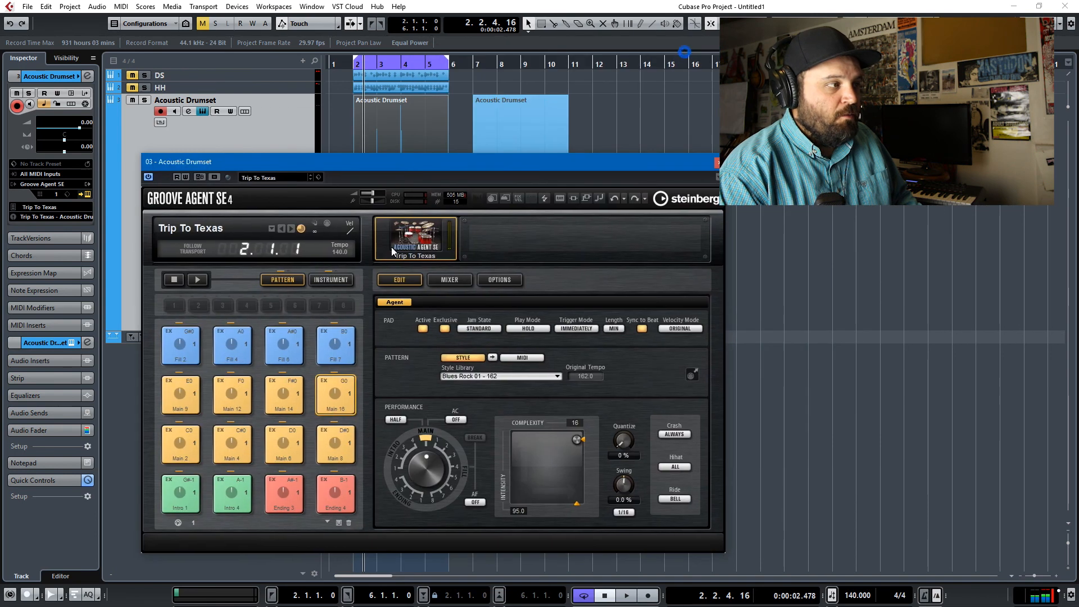
click(336, 407)
drag(800, 214, 801, 215)
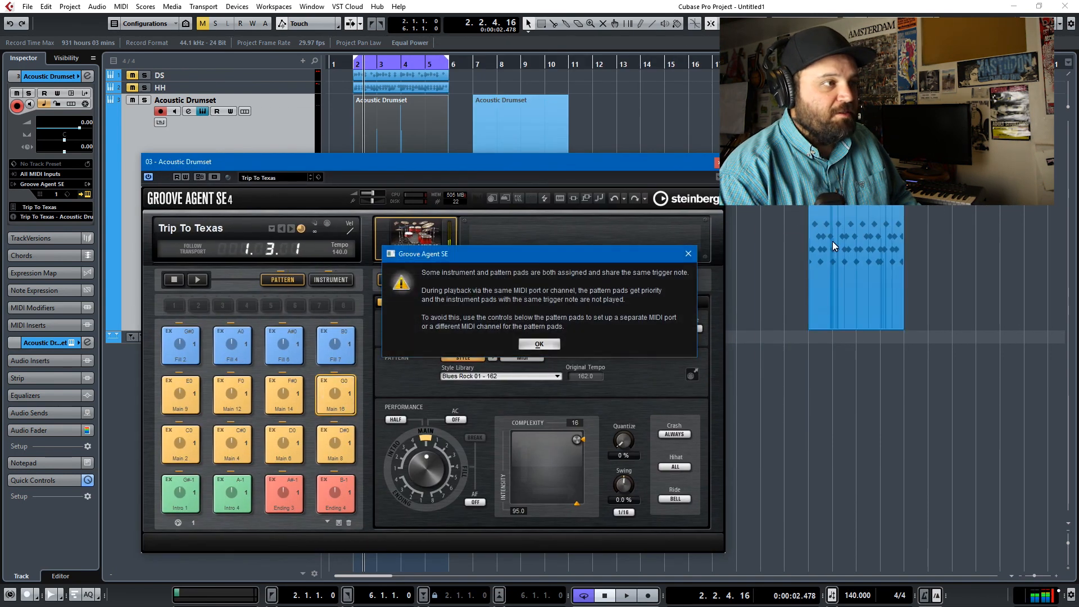
click(526, 340)
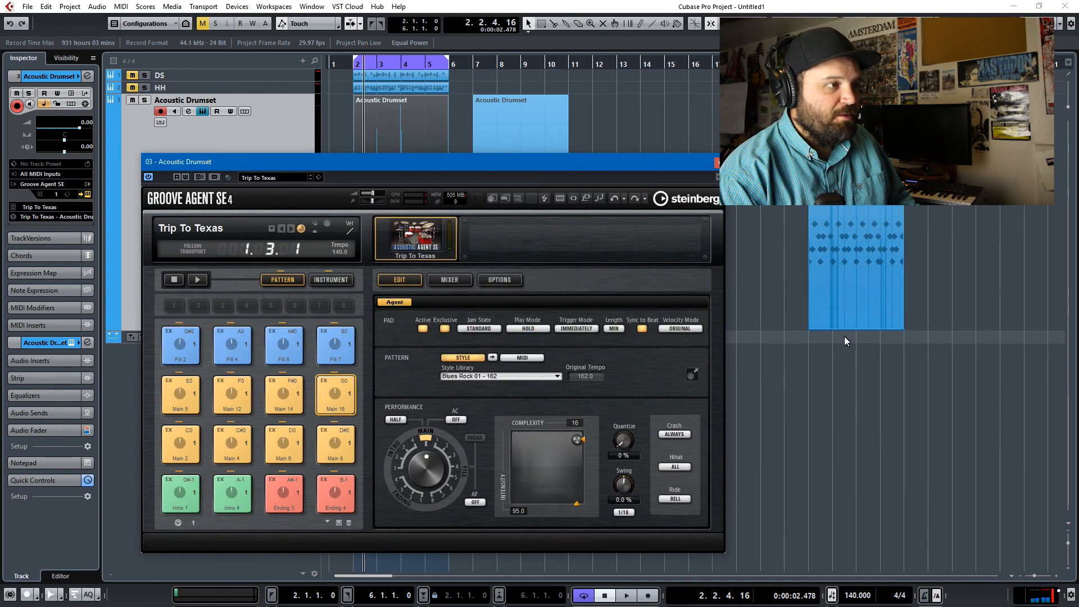
drag(902, 326, 888, 335)
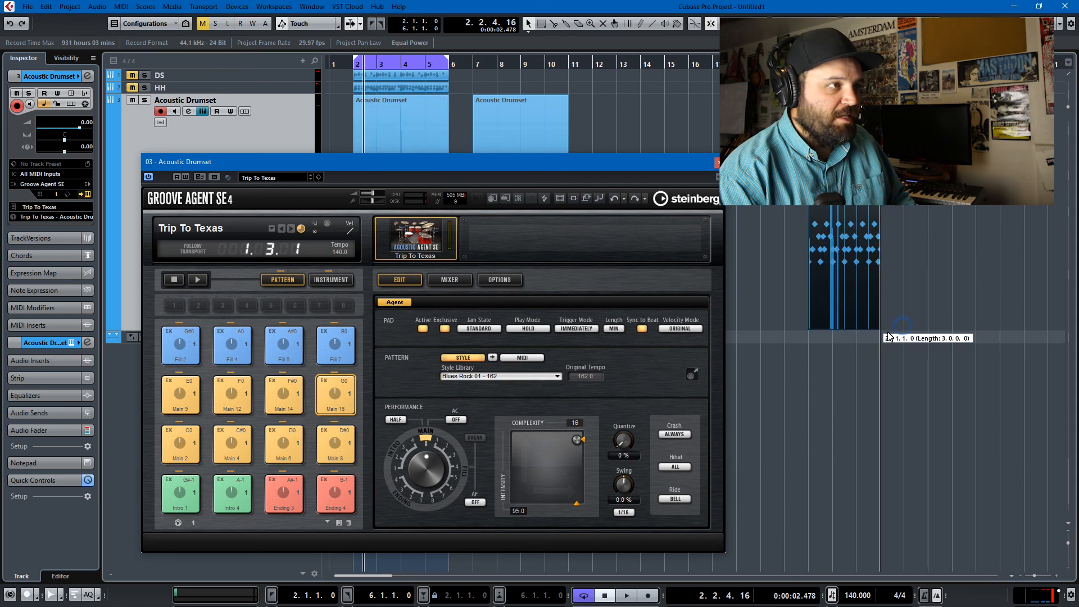
Step: Append the Fill 7 pattern at bar 24 and the Ending 4 pattern at bar 25 on the Acoustic Drumset track
drag(330, 355, 890, 213)
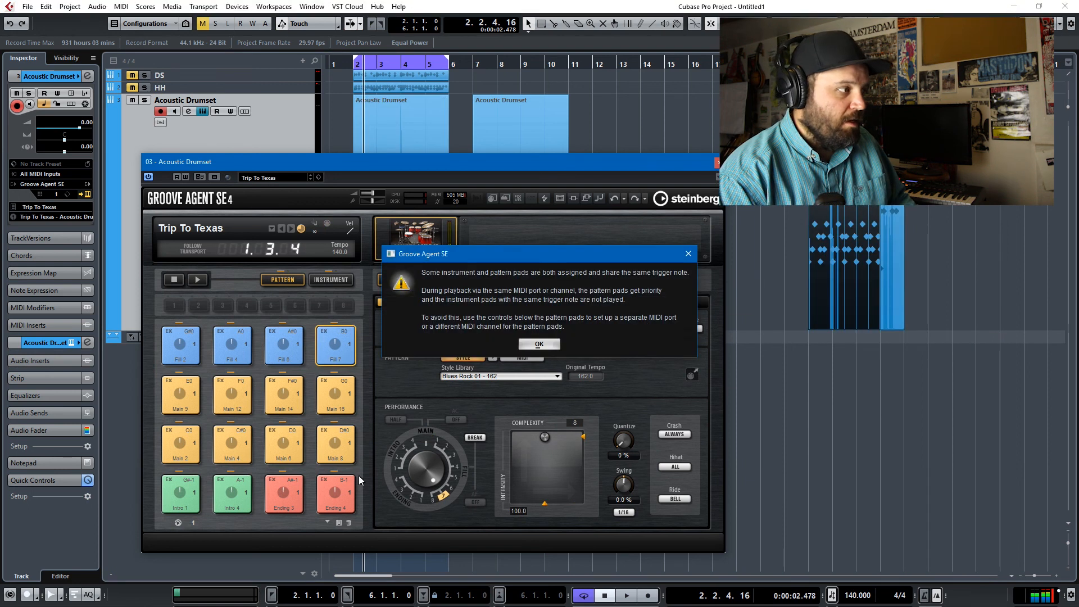
click(528, 345)
drag(323, 495, 904, 245)
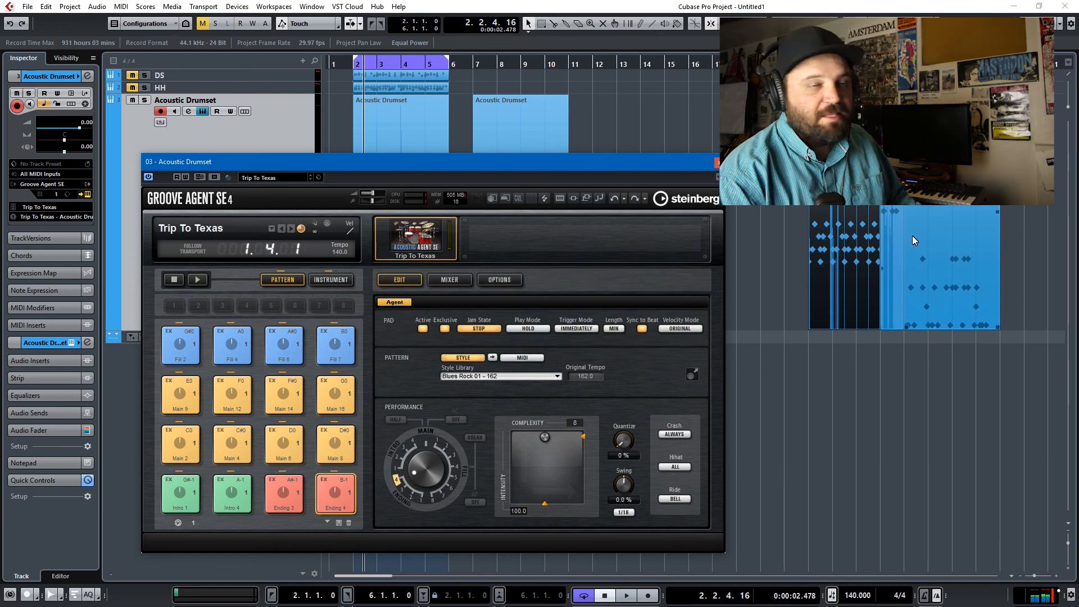